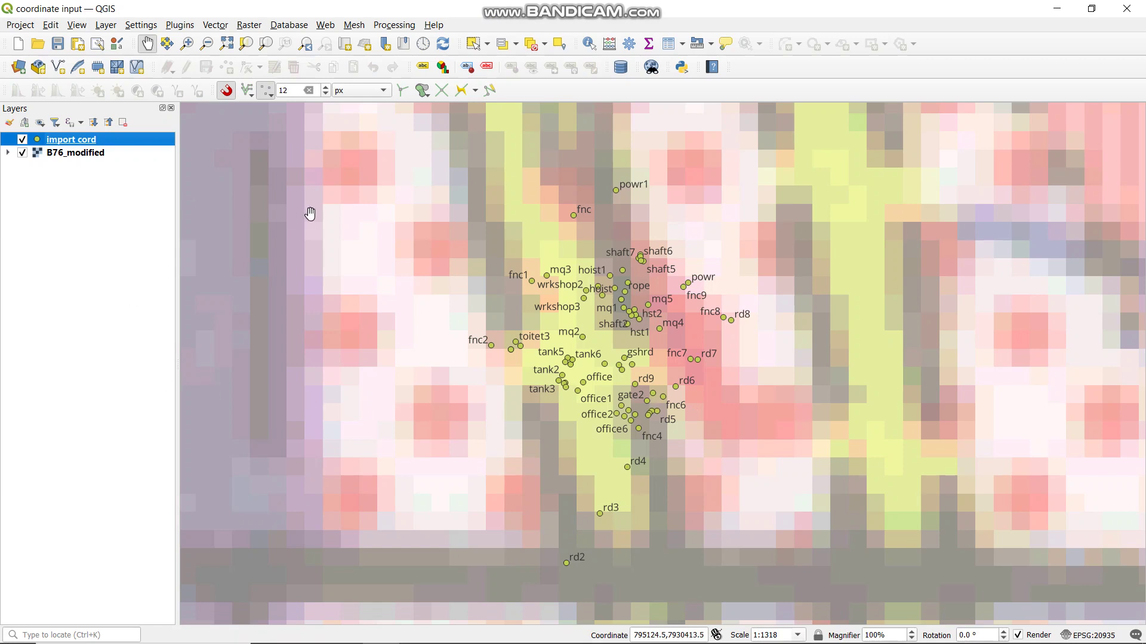
- Start a new point shapefile with the file name export and the project CRS EPSG:20935 - Arc 1950 / UTM zone 35S
scroll(355, 236, down, 2)
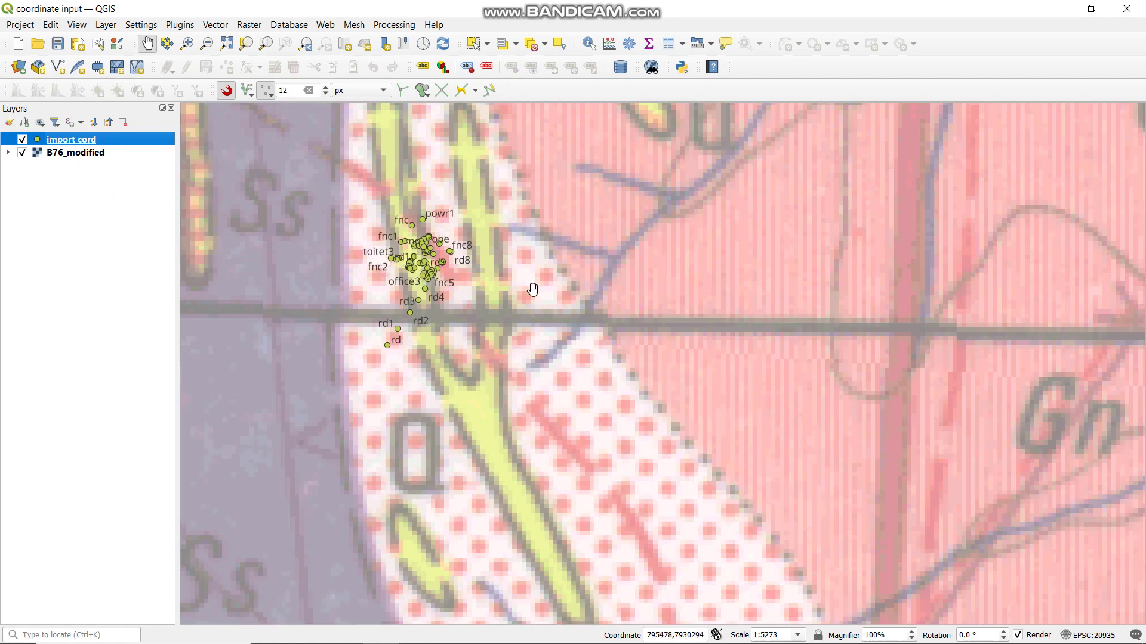
click(68, 69)
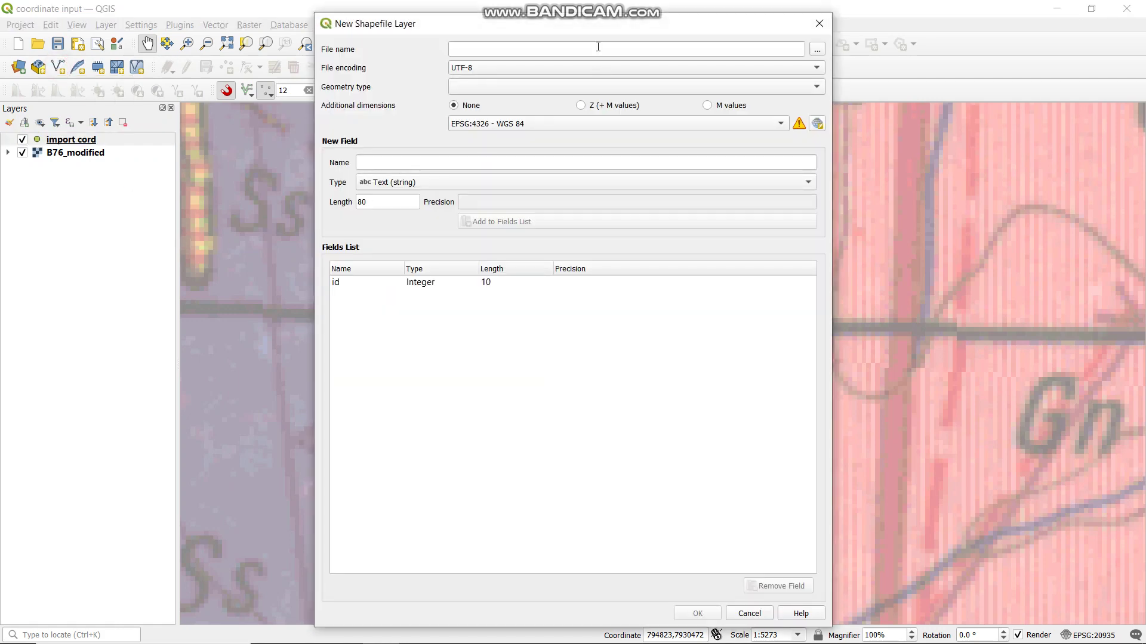
click(597, 51)
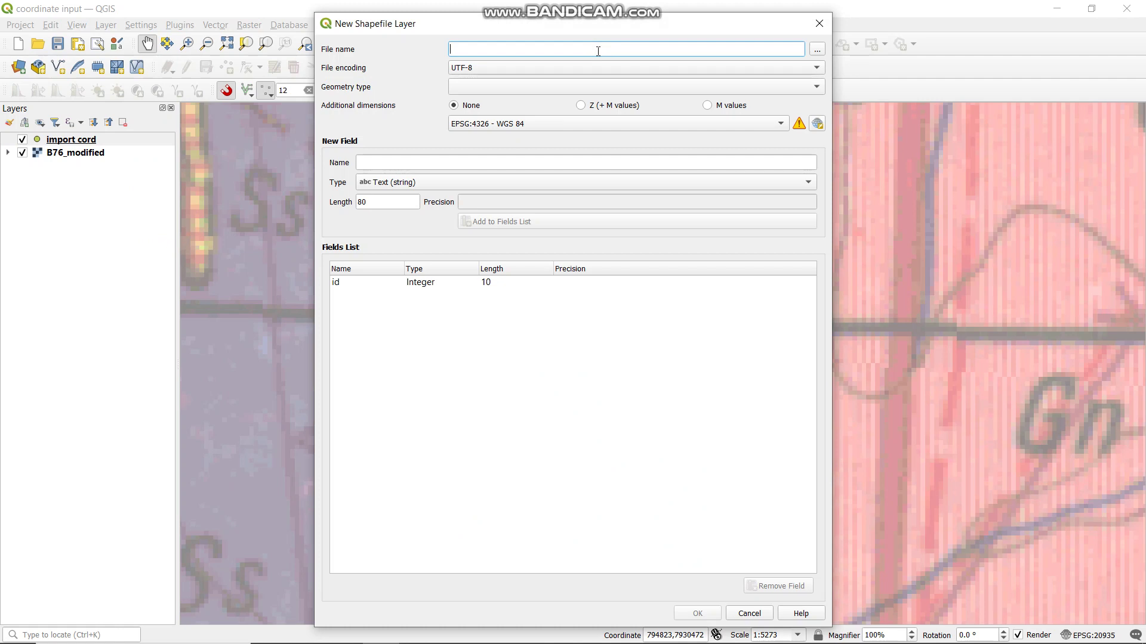
text(export)
click(802, 87)
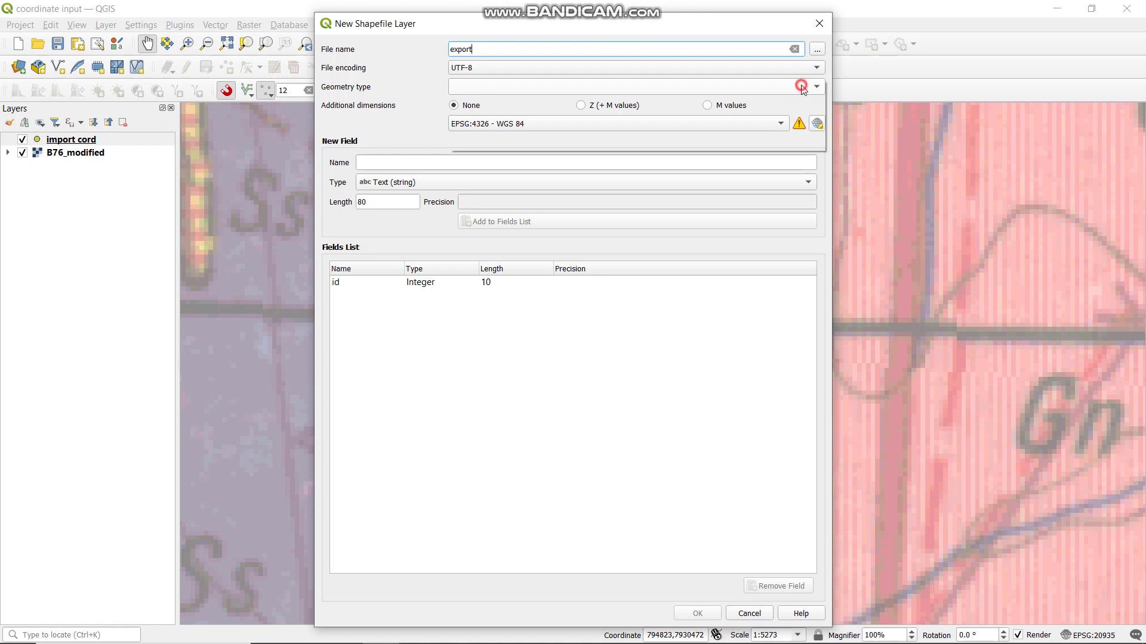
click(651, 105)
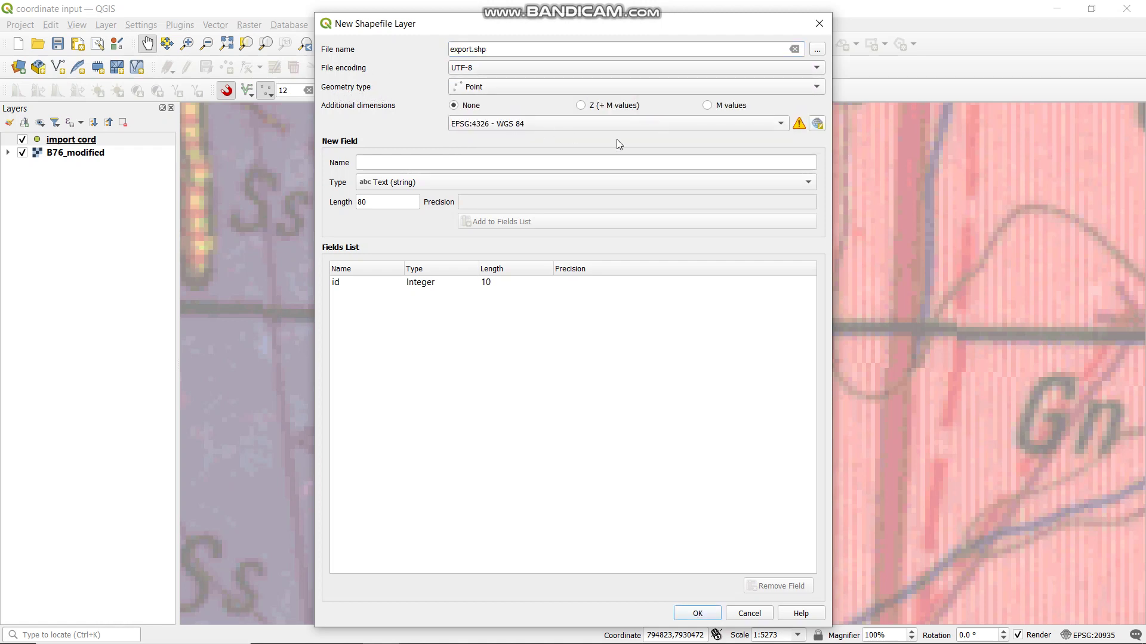
click(650, 125)
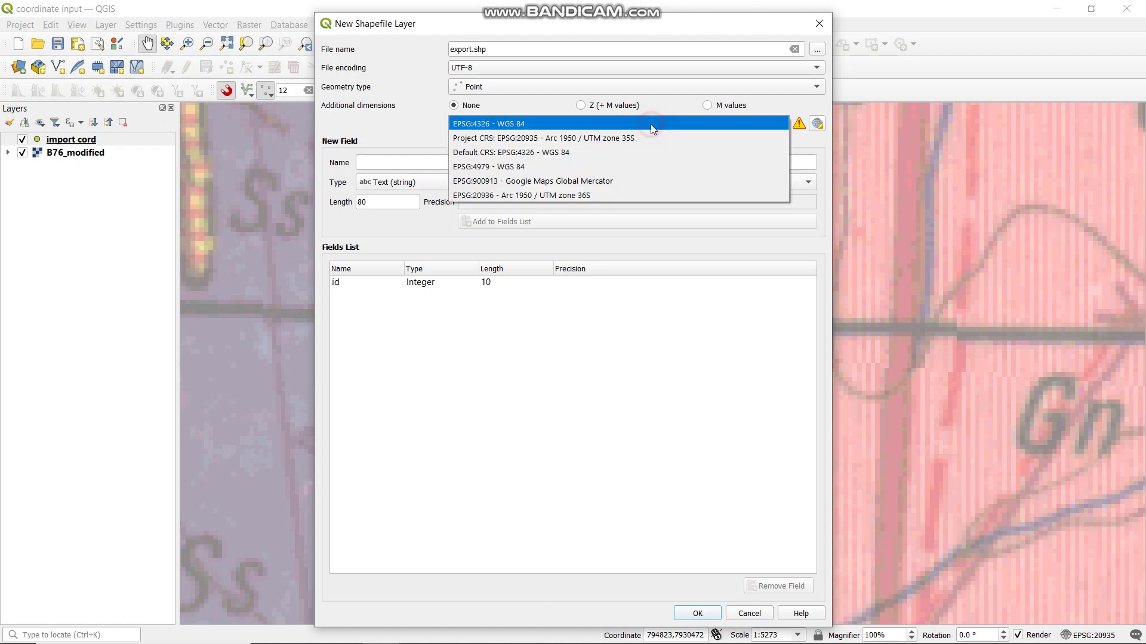
click(612, 139)
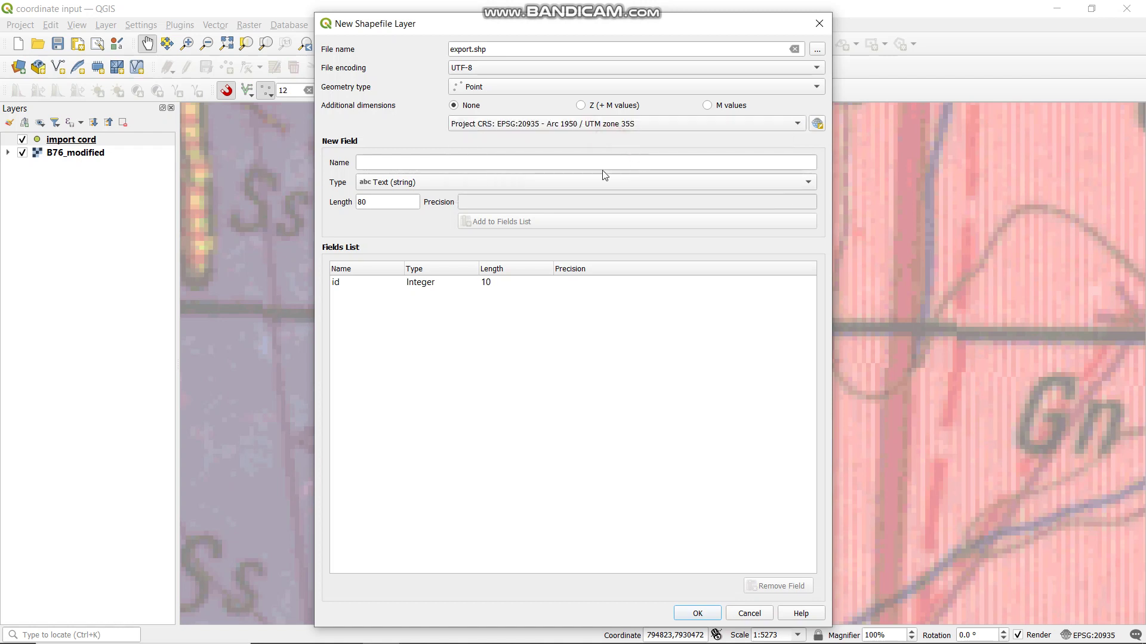
- Add a Decimal (double) field named x with precision 3 to the new shapefile's fields
click(407, 165)
text(x)
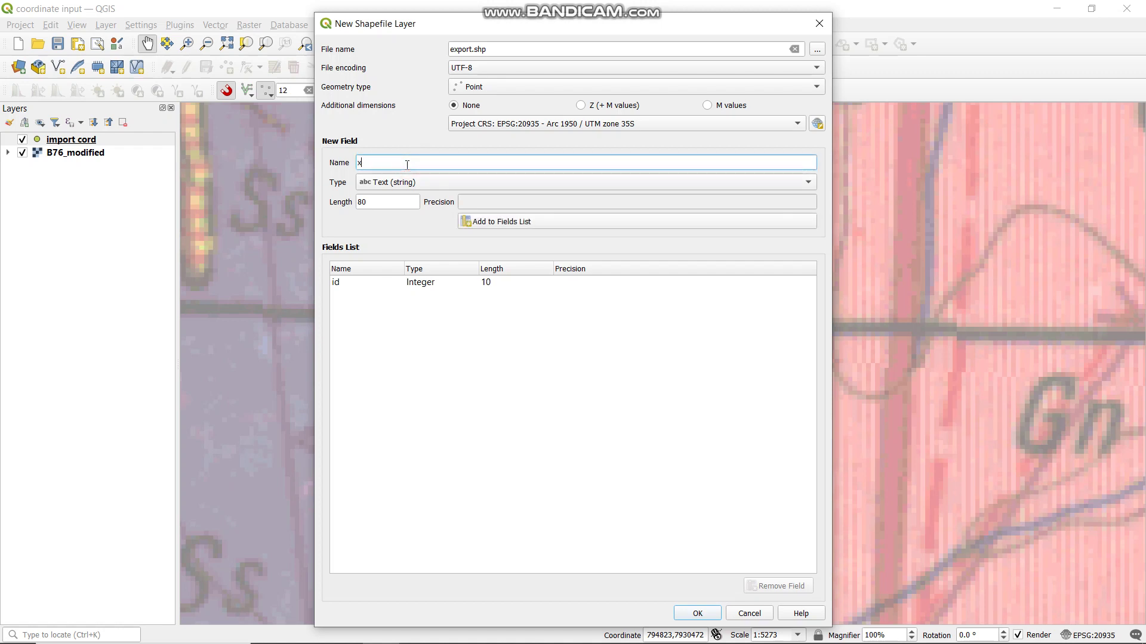
click(471, 187)
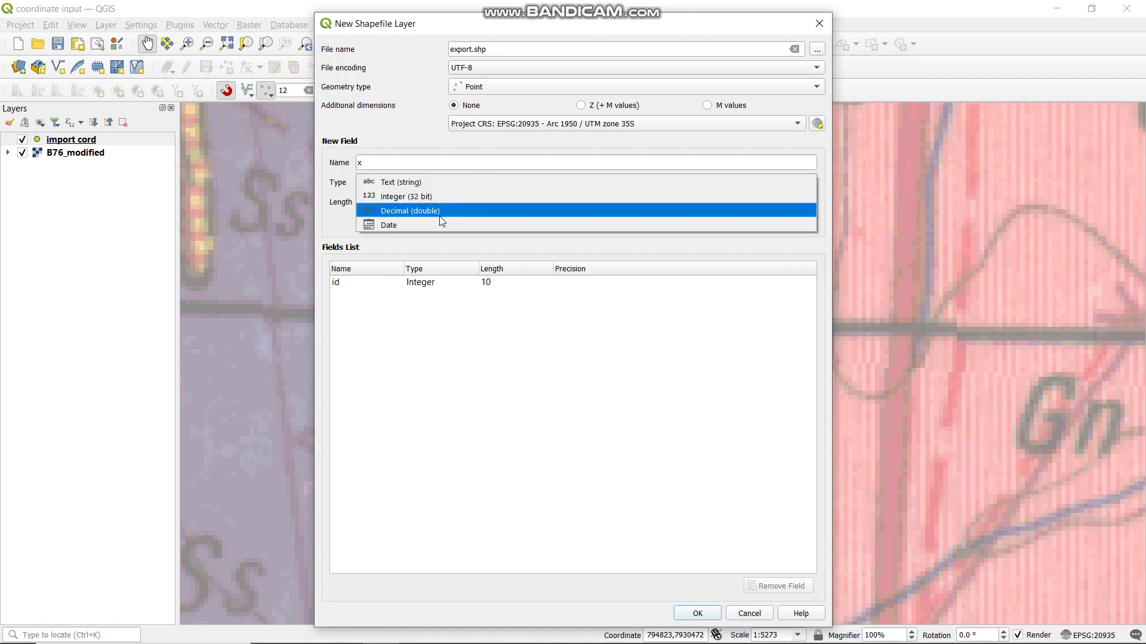
click(419, 214)
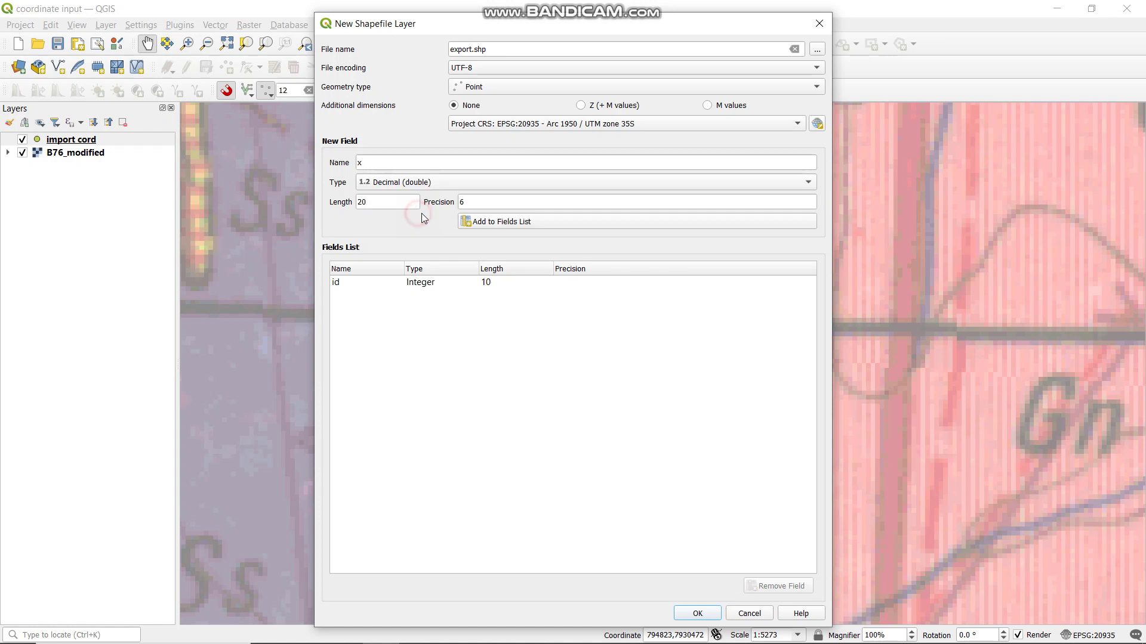
click(473, 201)
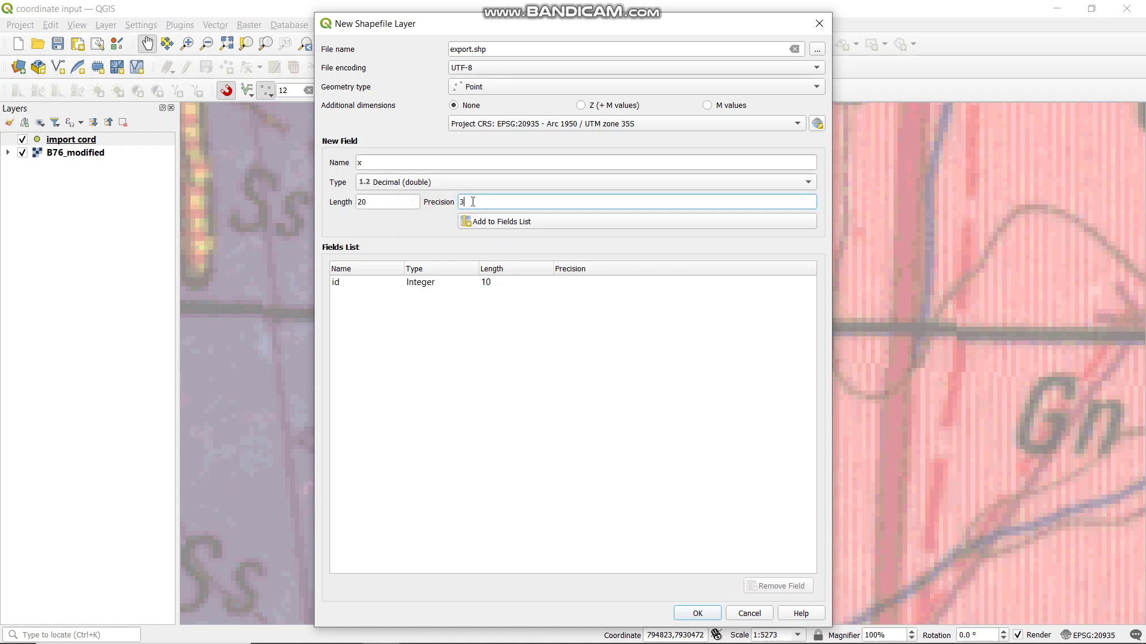
click(521, 226)
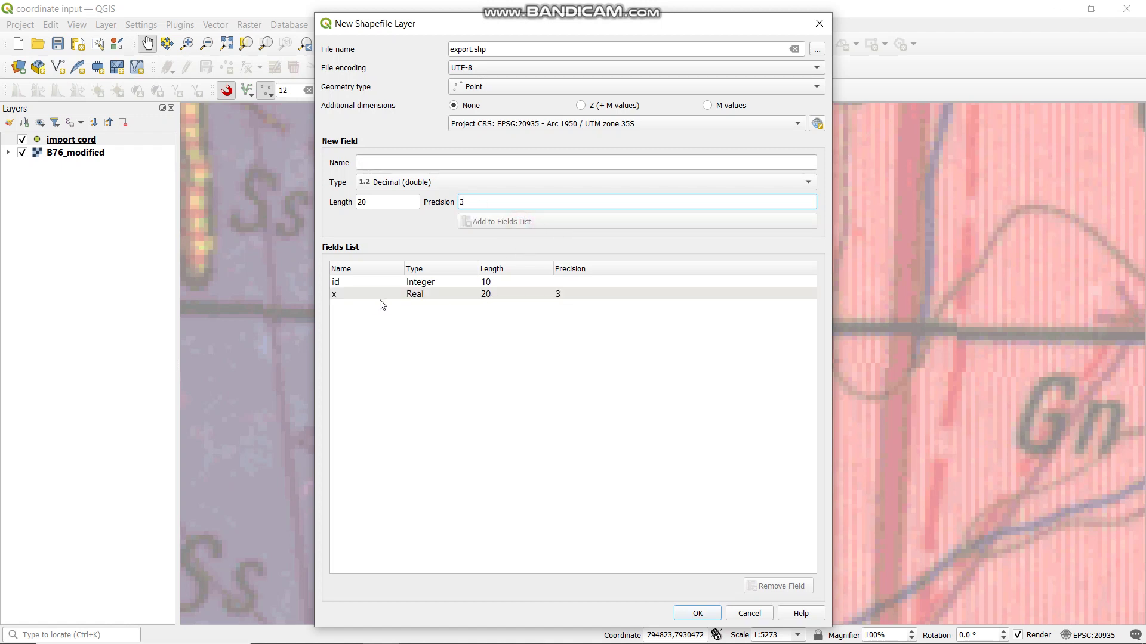
- Add a second decimal field named y with length 20 and precision 3
click(391, 168)
text(y)
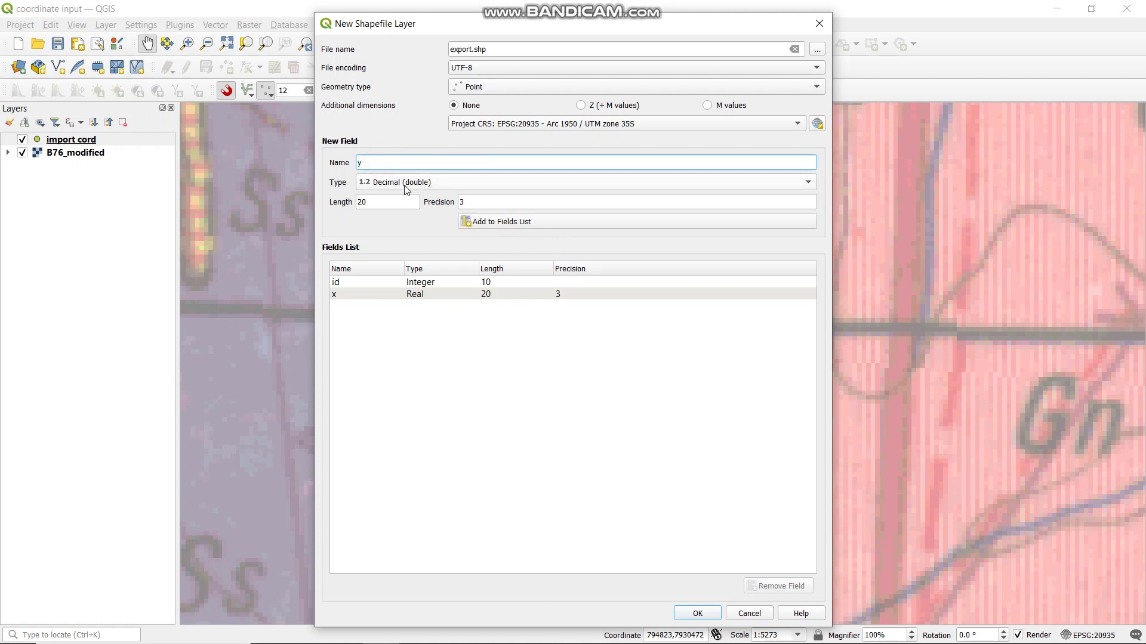
click(513, 224)
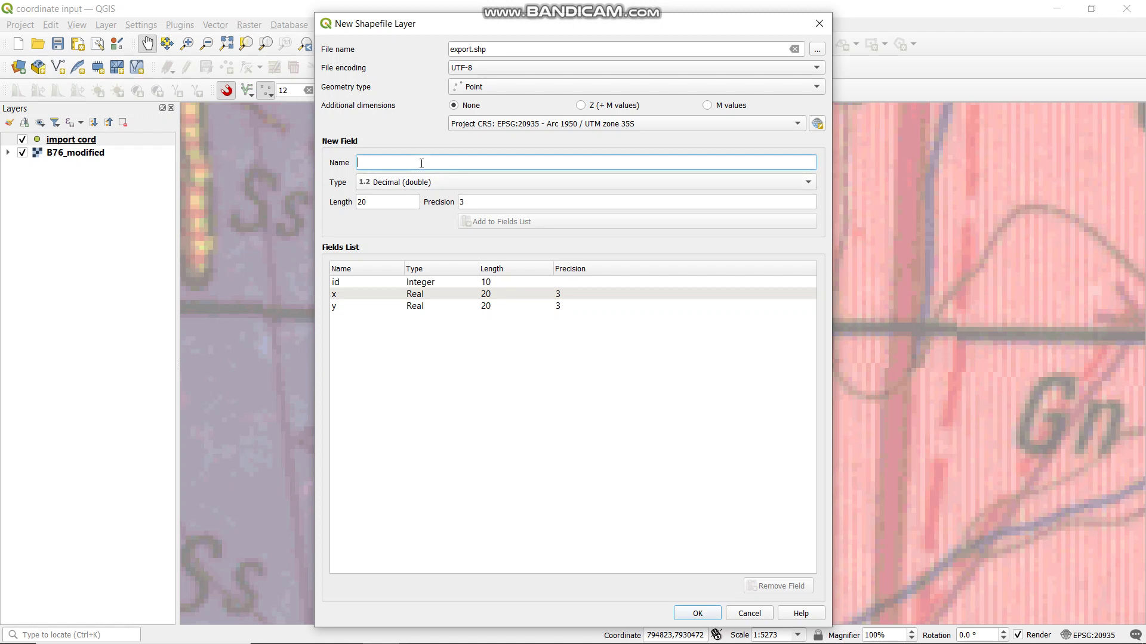
- Add a Text (string) field called name with length 20 and create the shapefile layer
text(name)
click(532, 183)
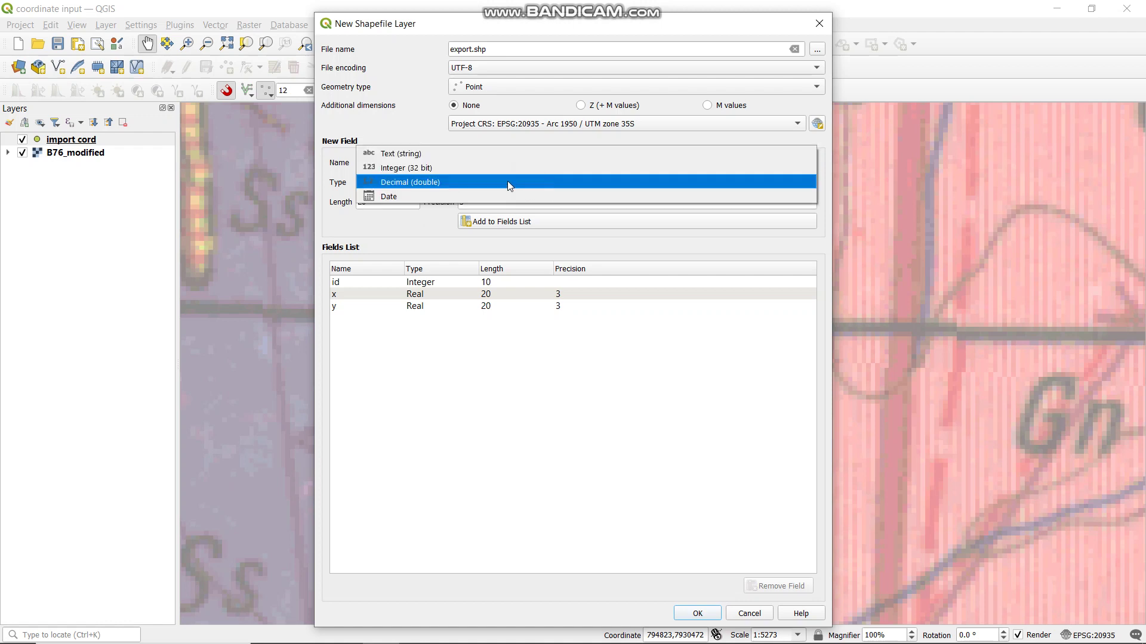
click(450, 155)
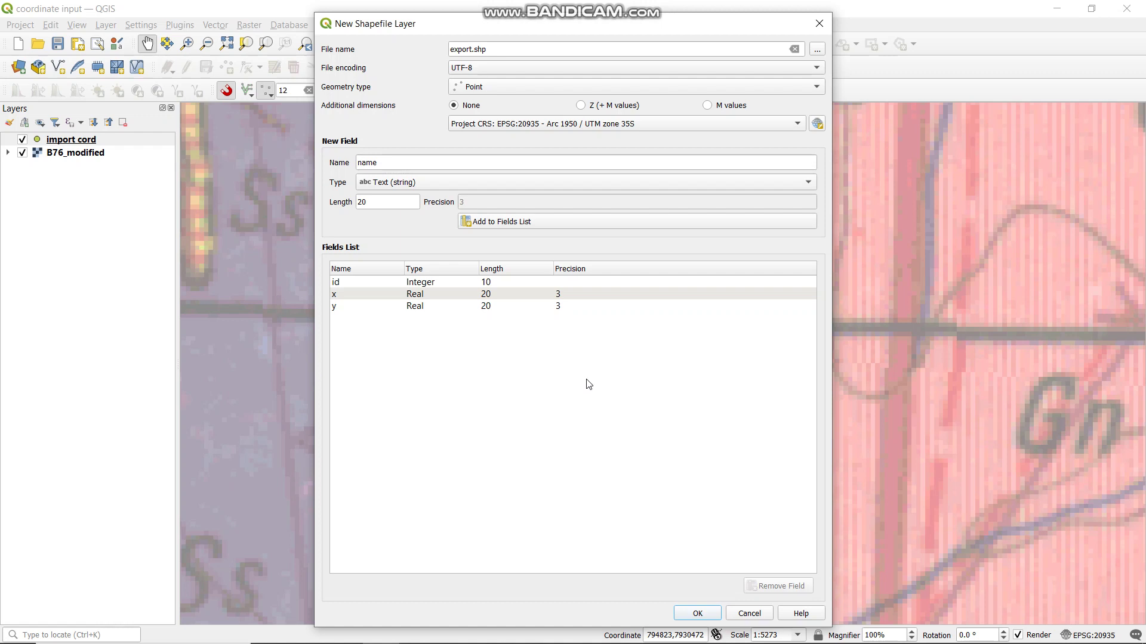
click(604, 225)
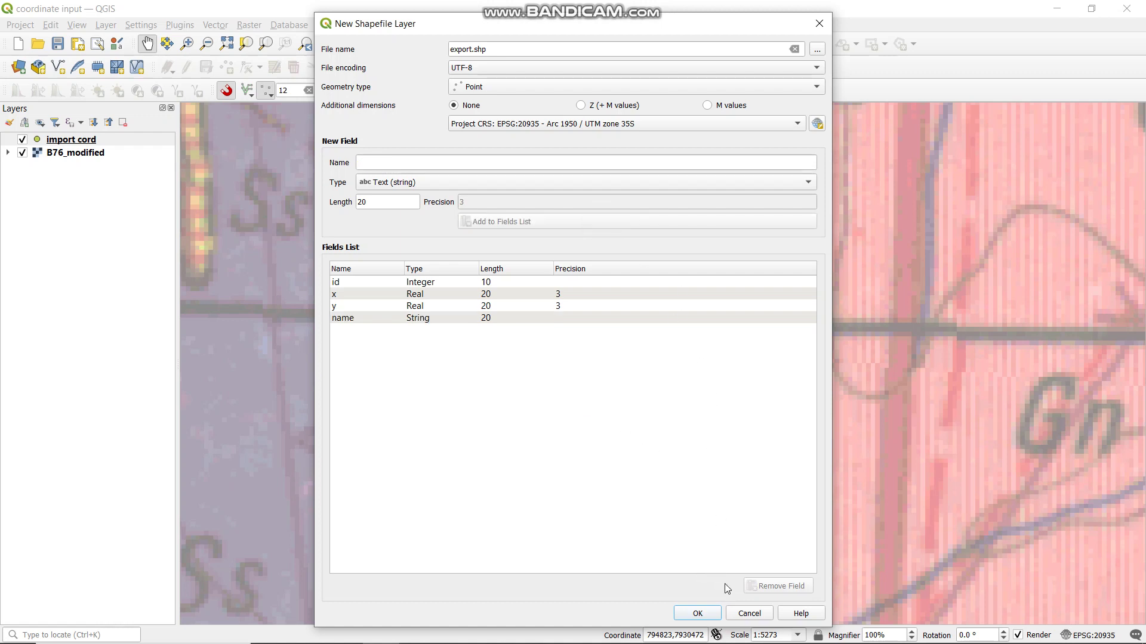
click(697, 613)
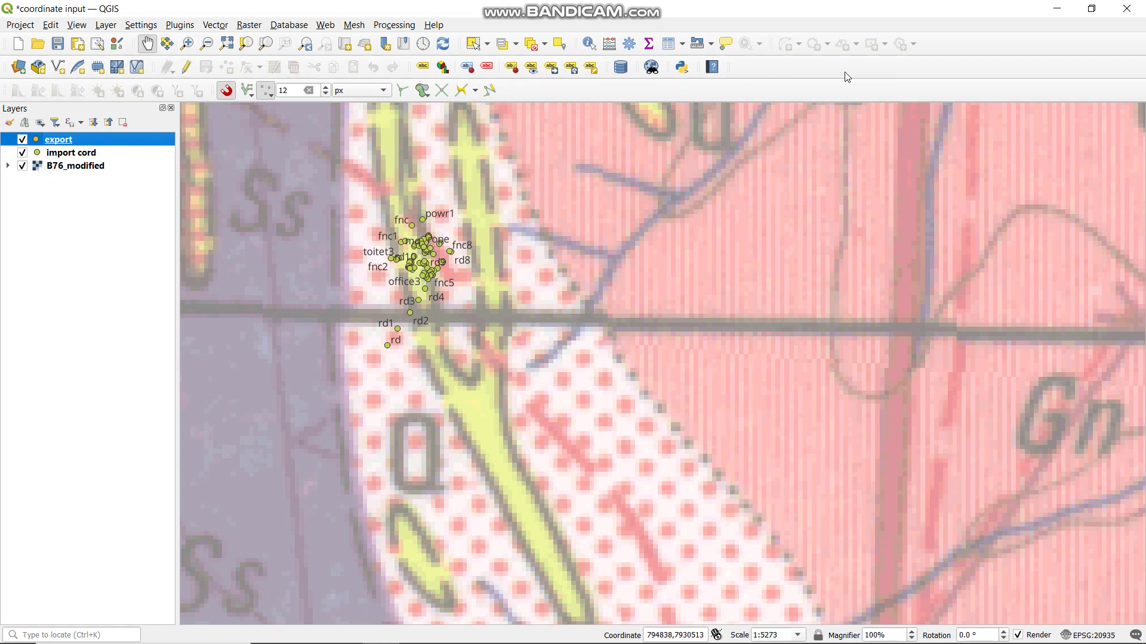
- Enable editing on the export layer and add a point north of the imported point cluster with the name cully
right_click(63, 141)
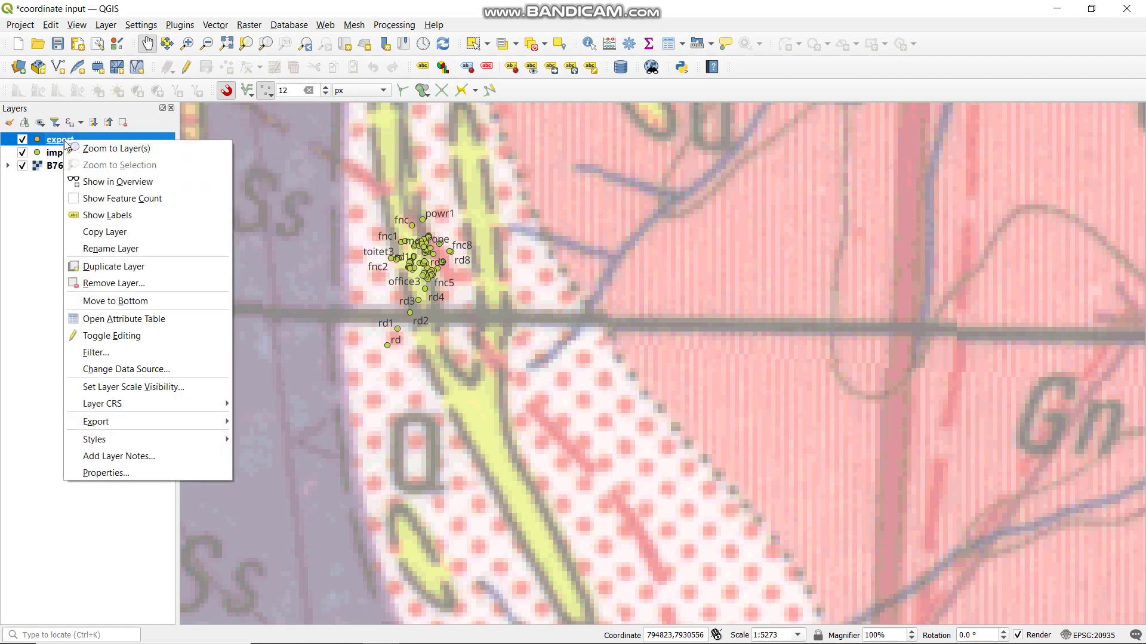
click(127, 336)
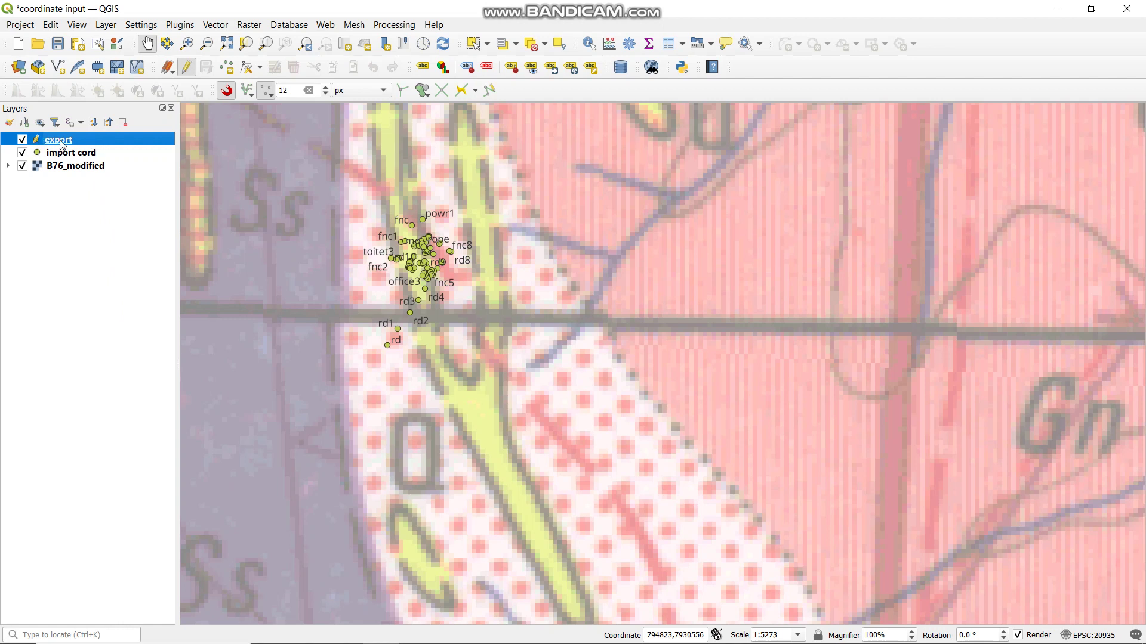
click(231, 69)
click(485, 255)
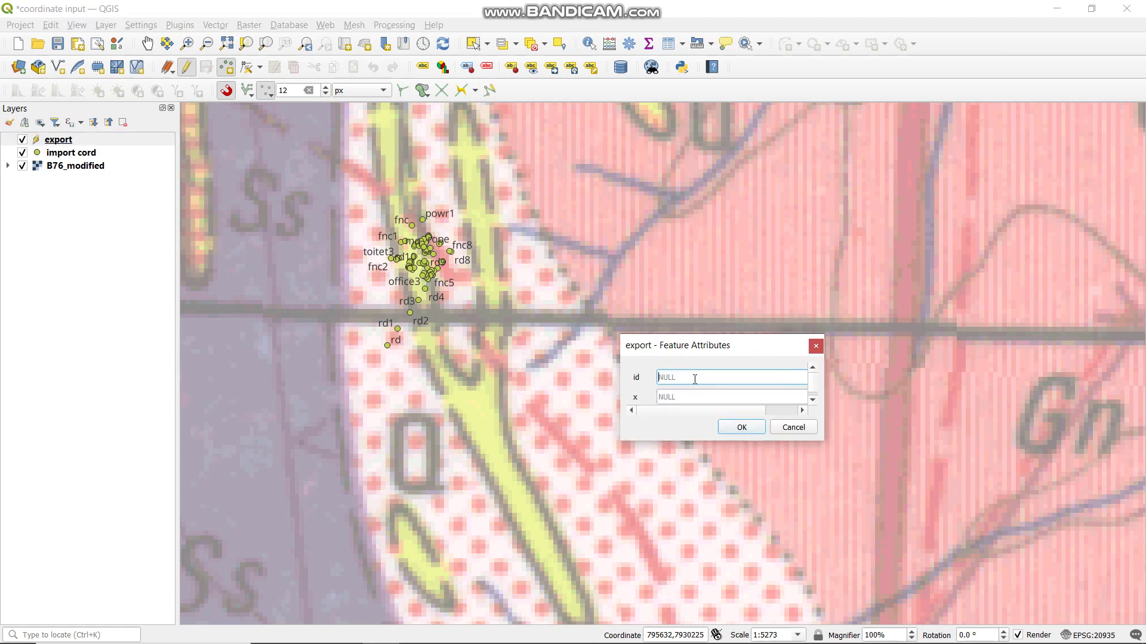
click(813, 401)
click(813, 400)
click(814, 400)
click(725, 392)
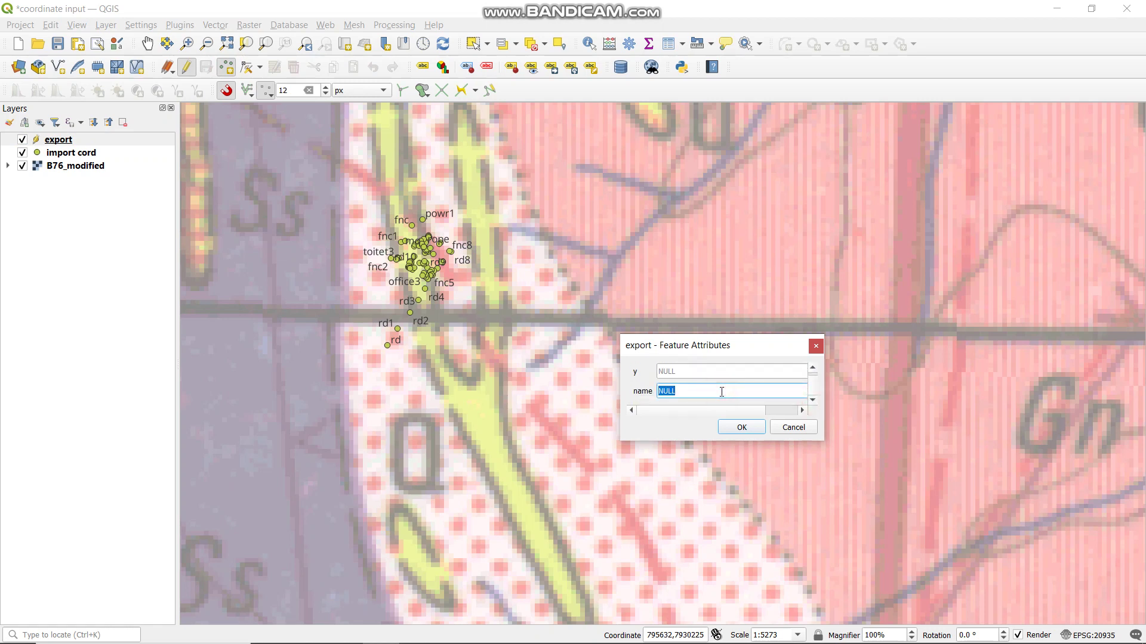
text(cully)
click(741, 427)
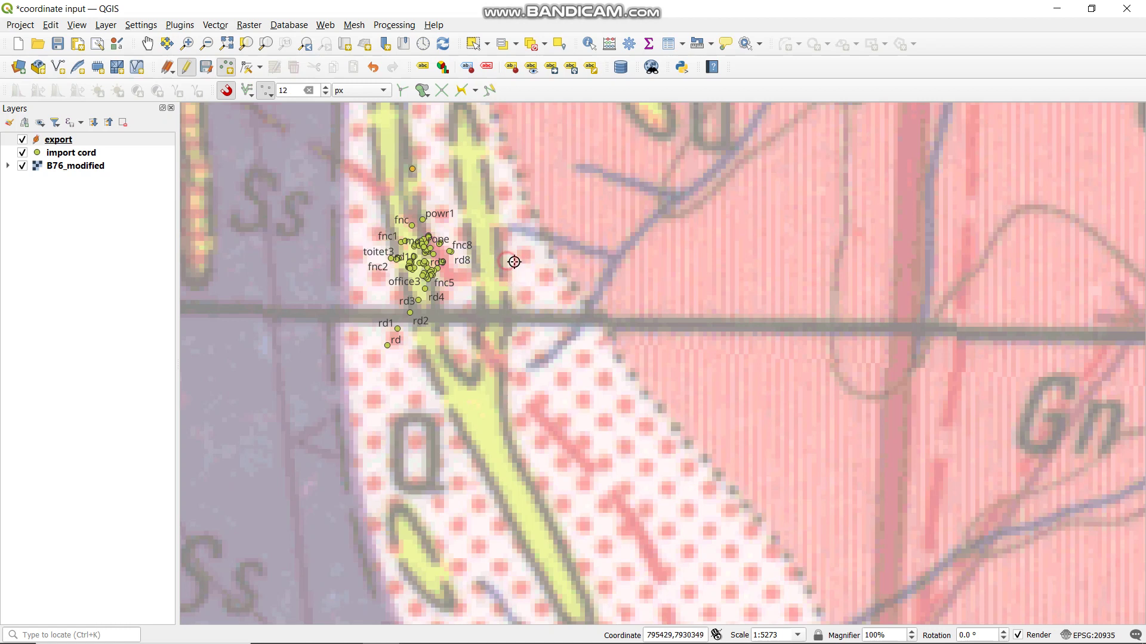
- Add a point east of the imported cluster with id 2 and the name r
click(506, 261)
text(2)
click(813, 422)
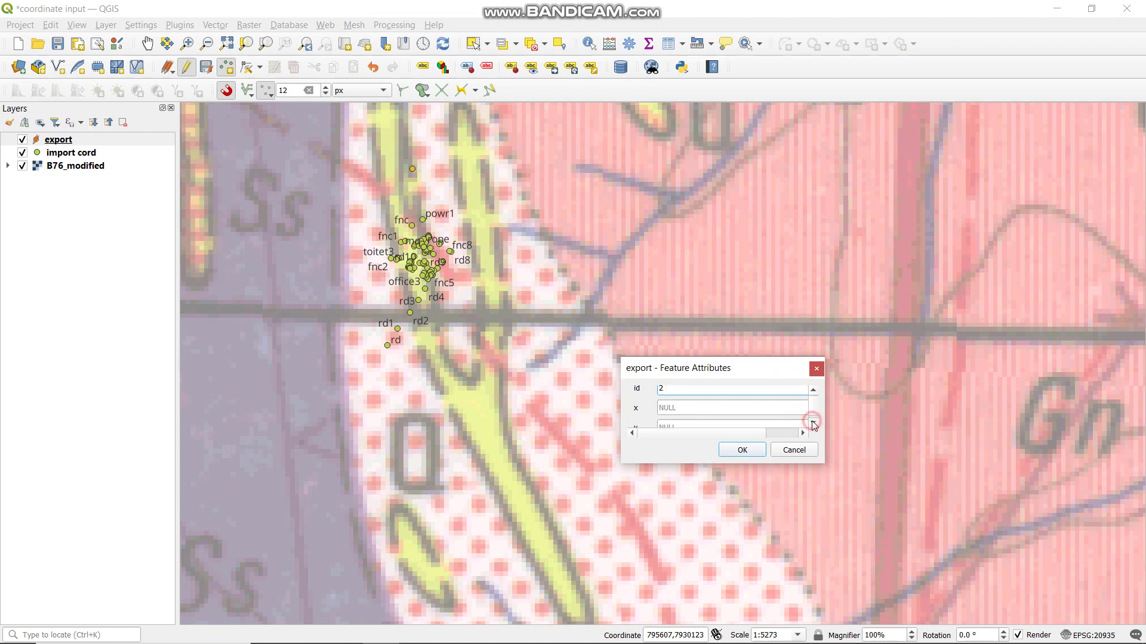
click(707, 422)
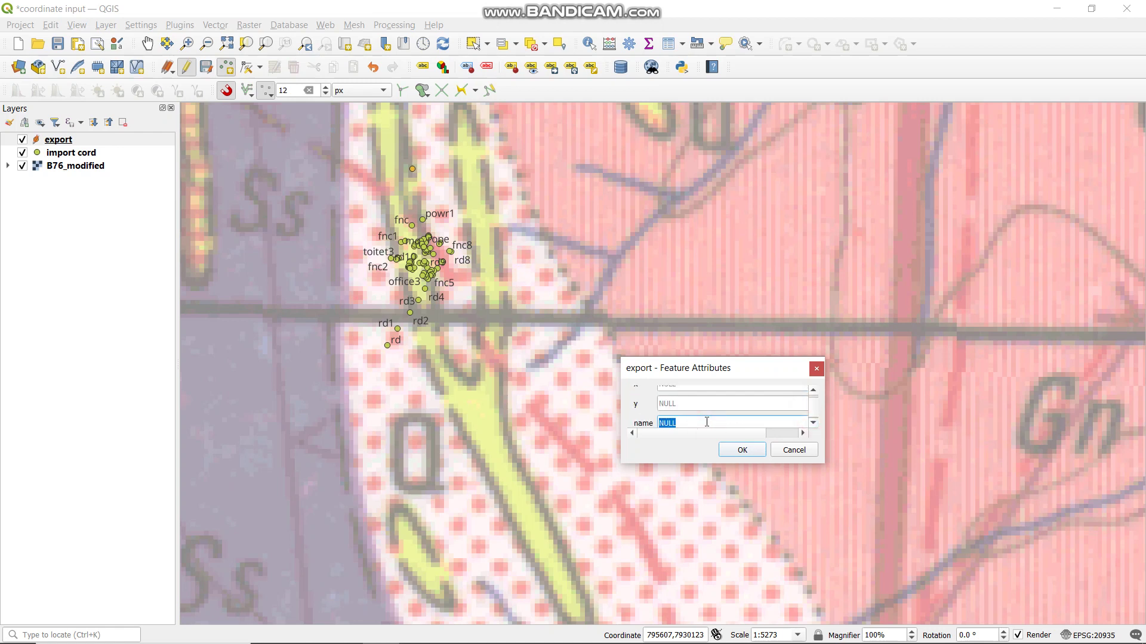
text(1)
click(741, 450)
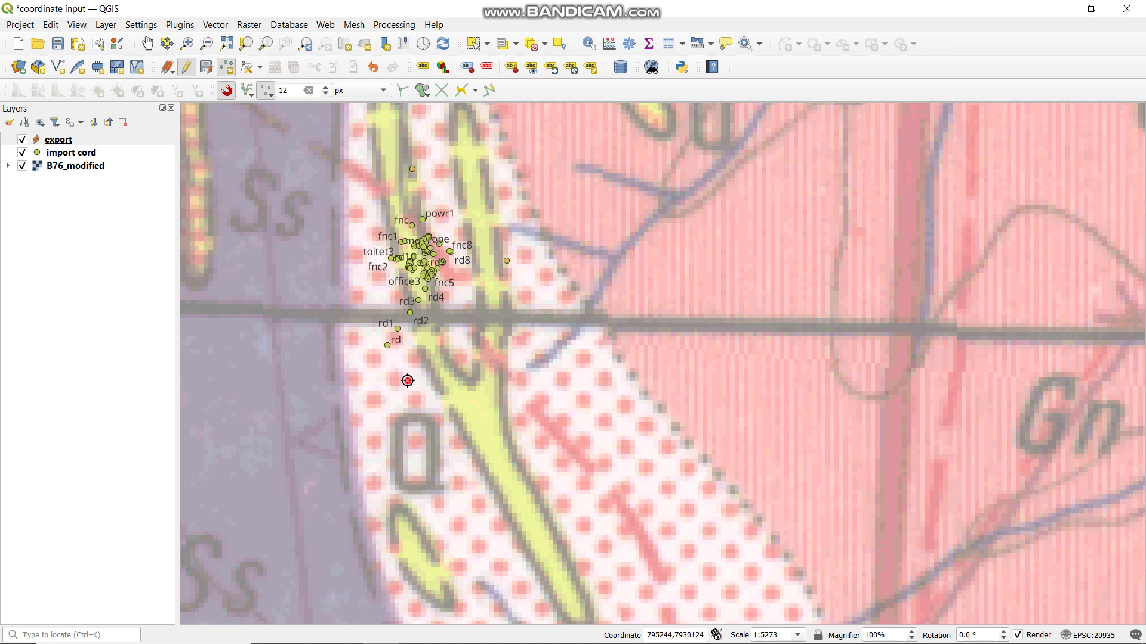
- Add a point south of the imported cluster, just below rd, with id 3 and the name c
click(520, 404)
text(2)
key(BackSpace)
text(3)
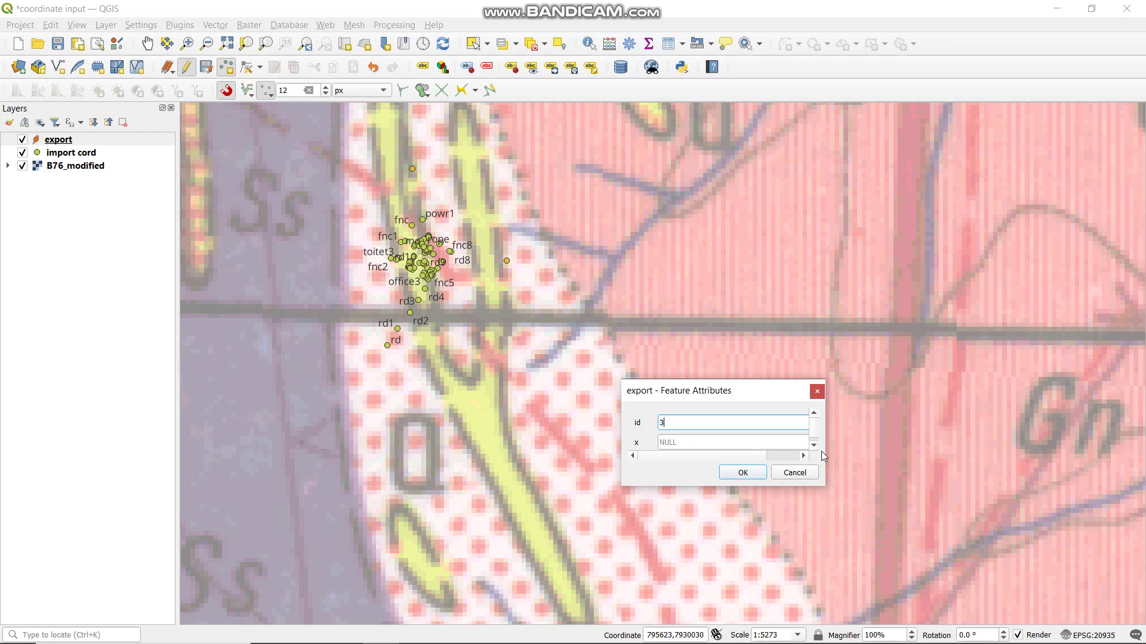
click(813, 448)
click(813, 448)
click(723, 435)
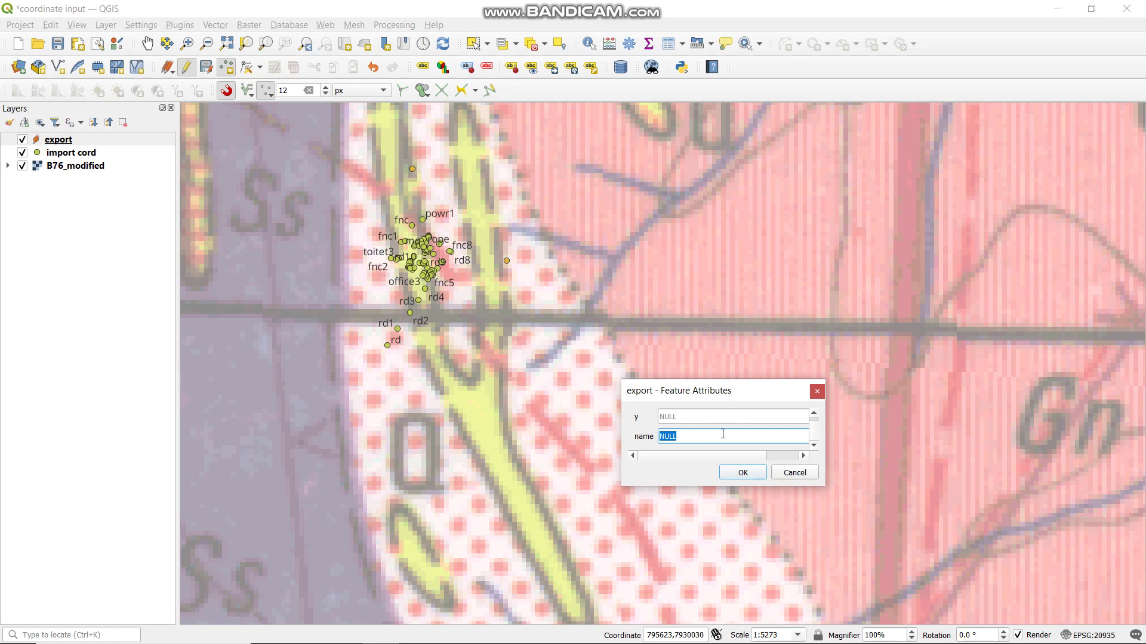
text(rd5)
click(743, 473)
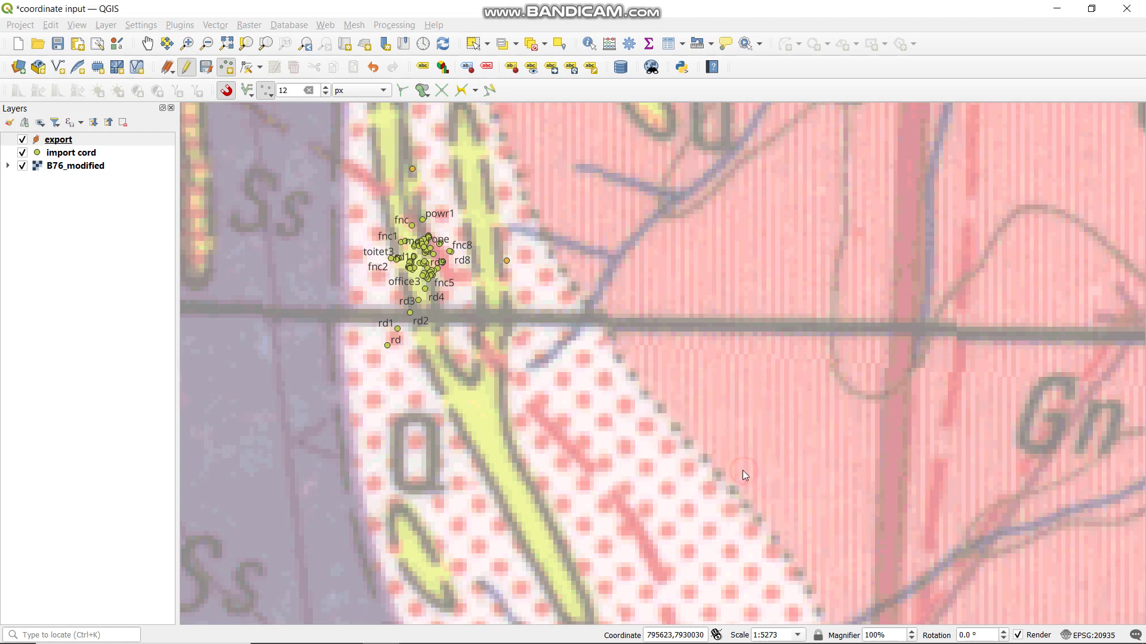
- Add a point west of the imported cluster, in the purple Ss area, with id 4 and the name po
click(427, 376)
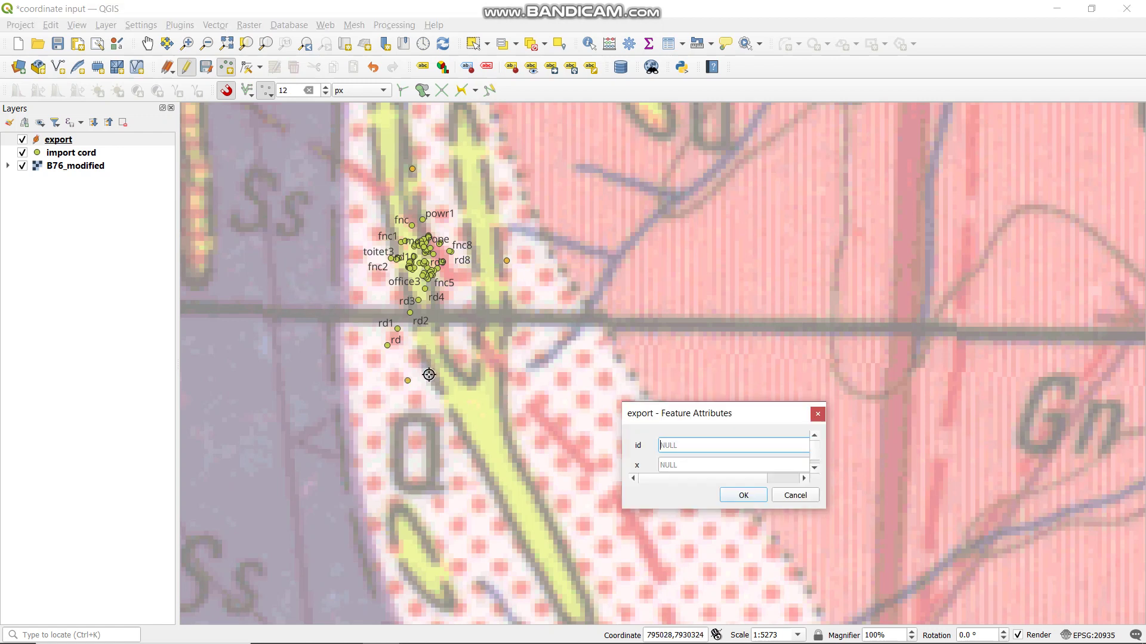
text(4)
click(814, 469)
click(815, 469)
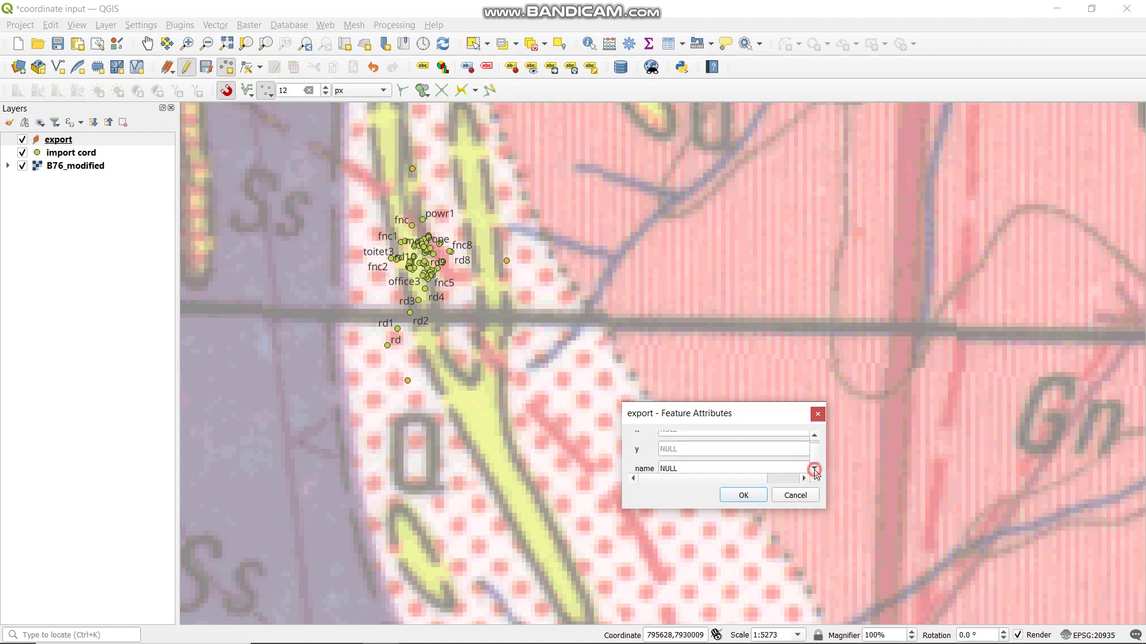
click(720, 457)
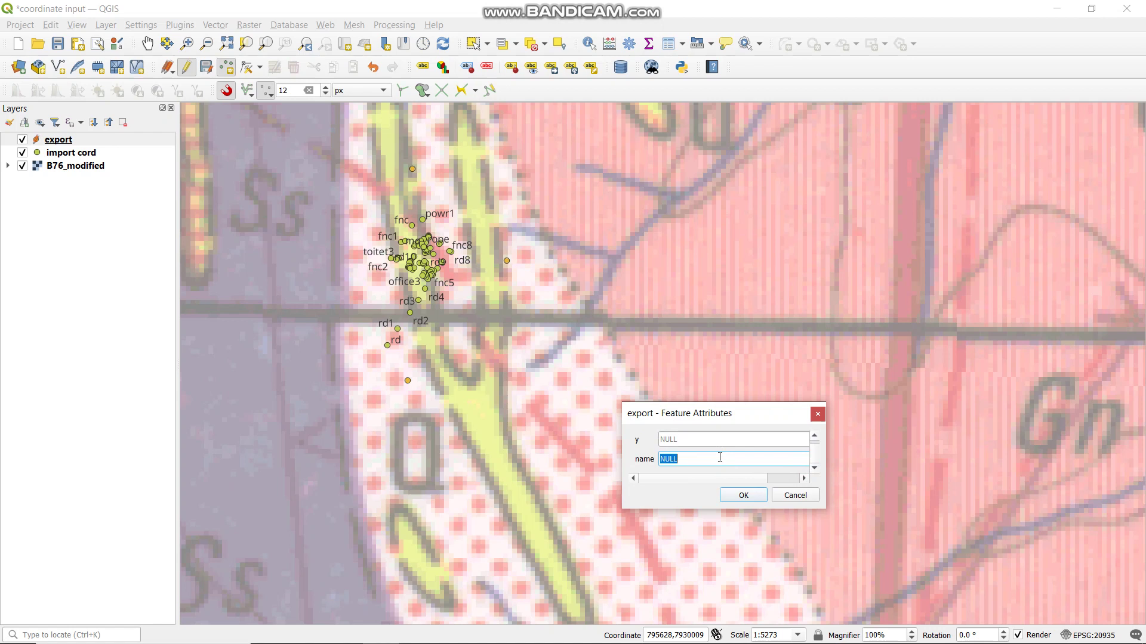
text(po)
click(744, 495)
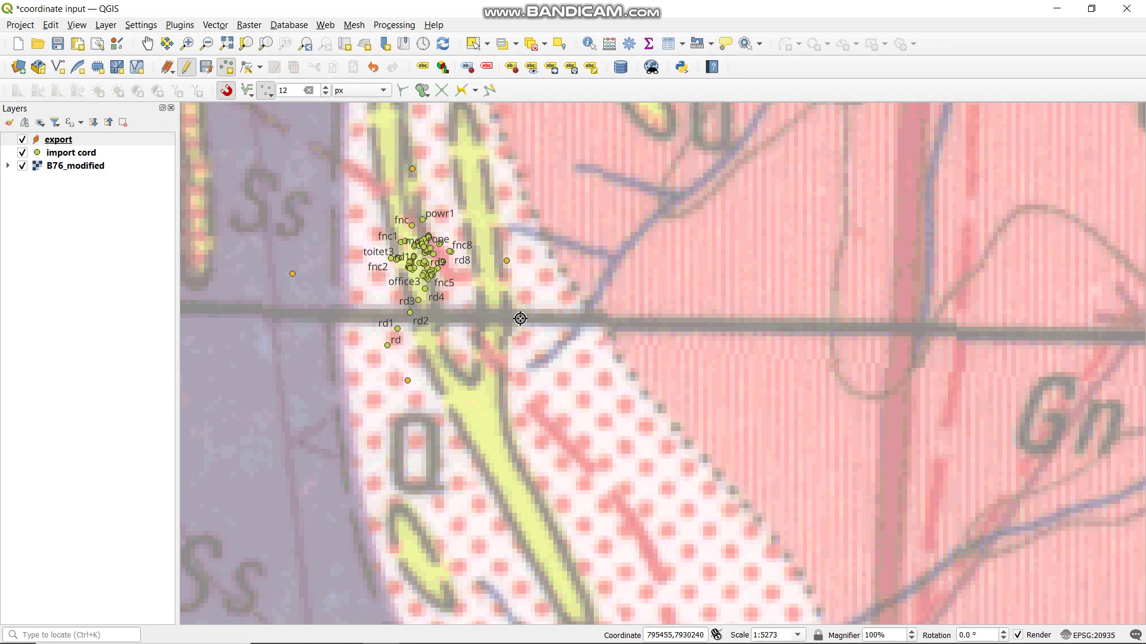
- Save the edits of the export layer and open its attribute table
click(205, 69)
right_click(102, 142)
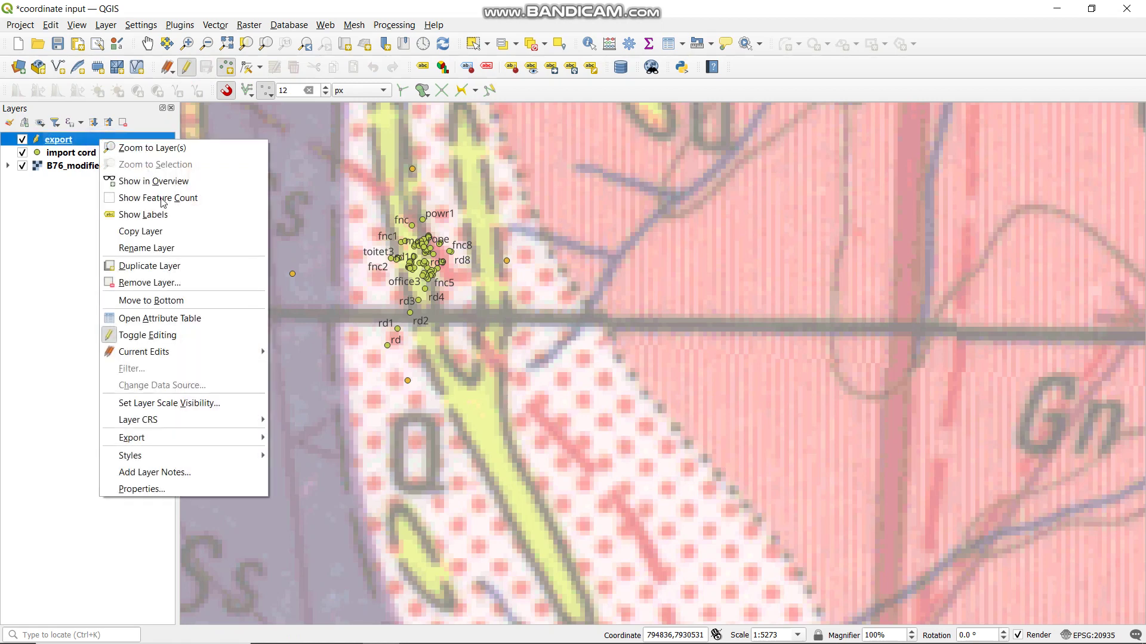
click(170, 318)
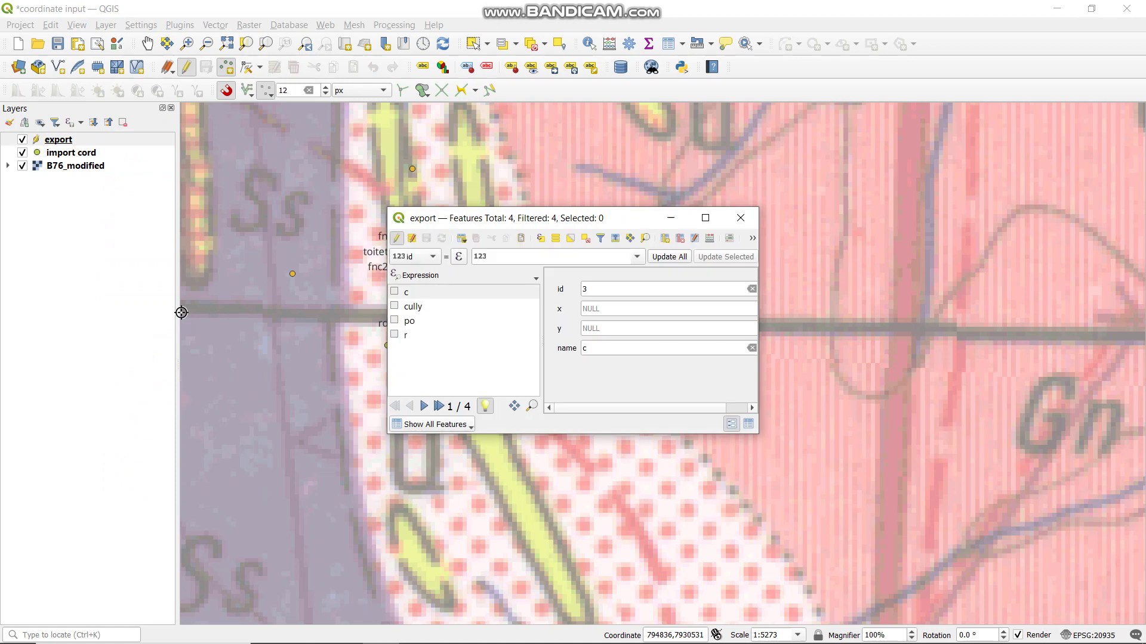
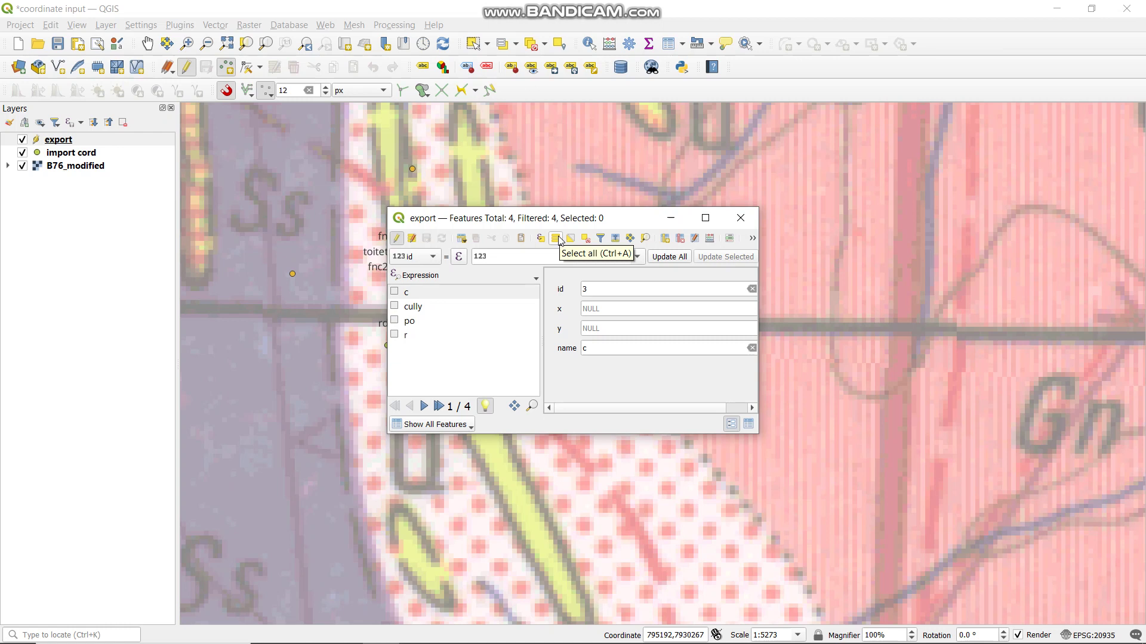
- Select all features of the export layer and set the Field Calculator to update the existing x field
click(559, 240)
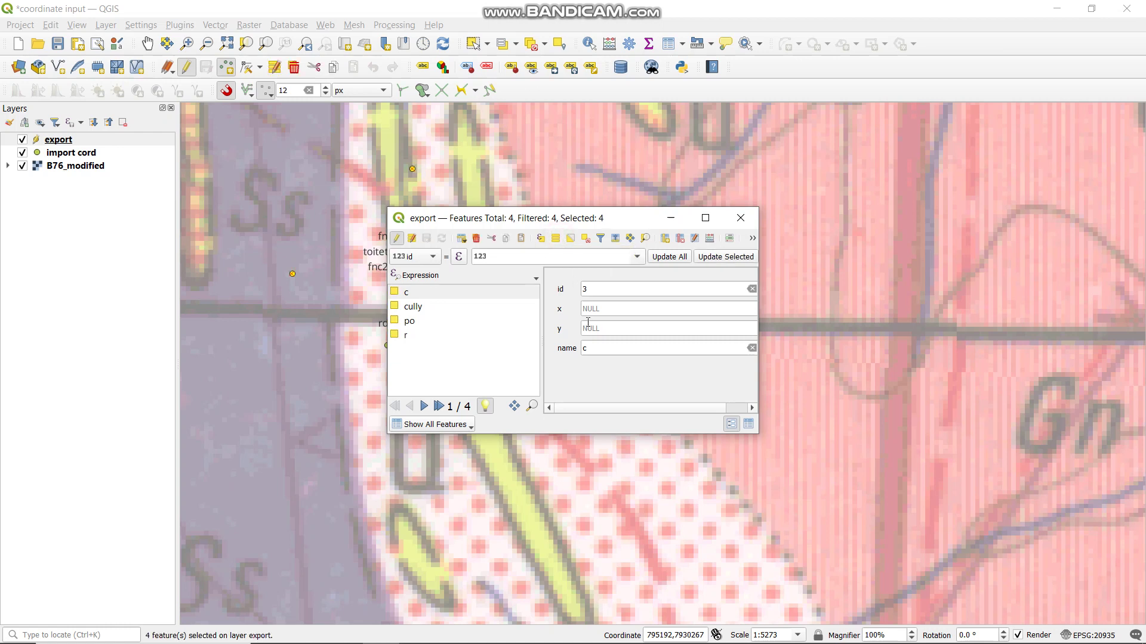
click(710, 240)
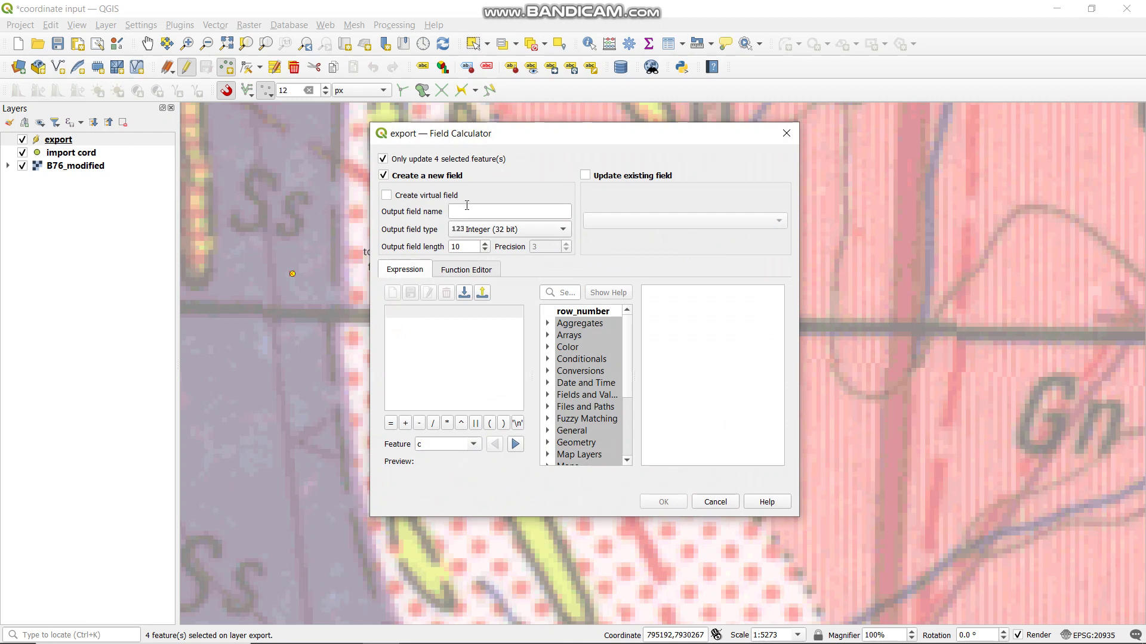
click(585, 176)
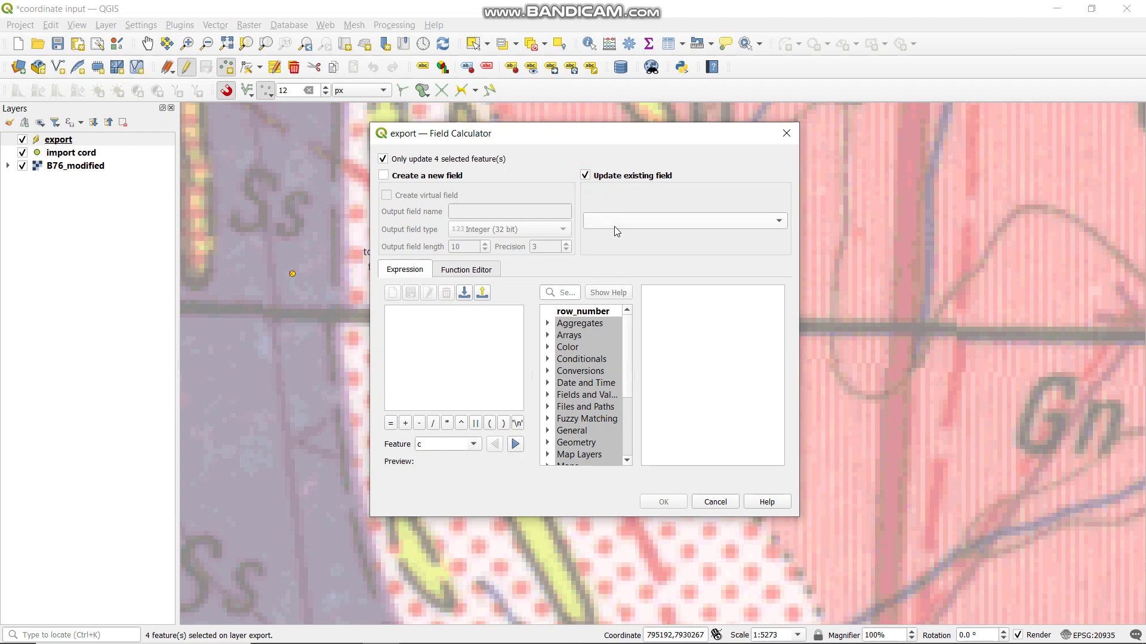
click(614, 227)
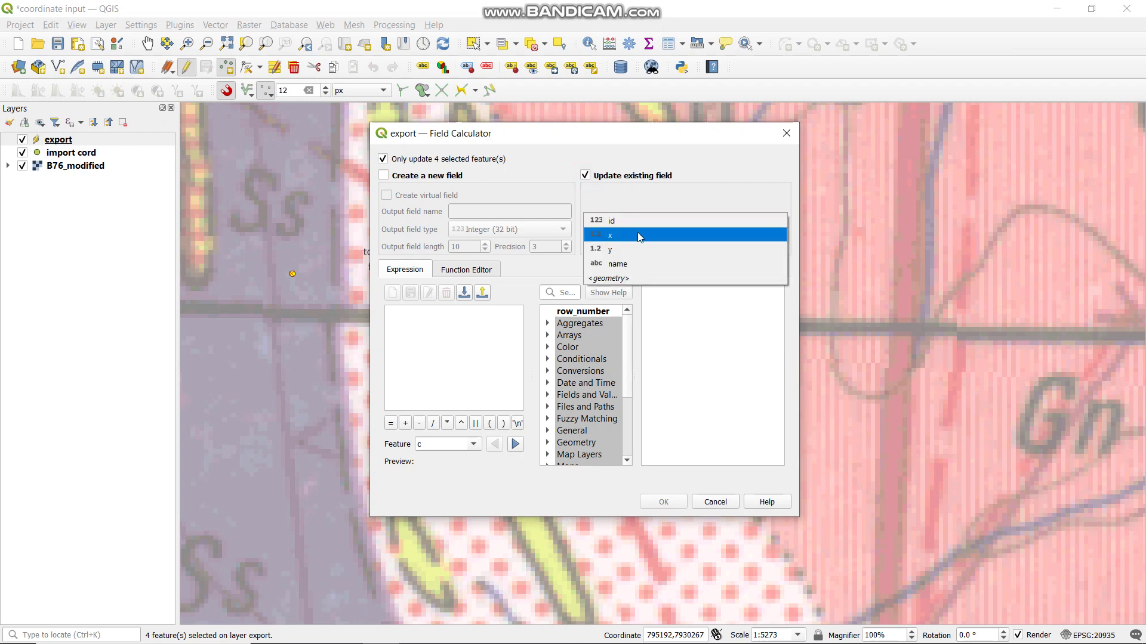
click(638, 234)
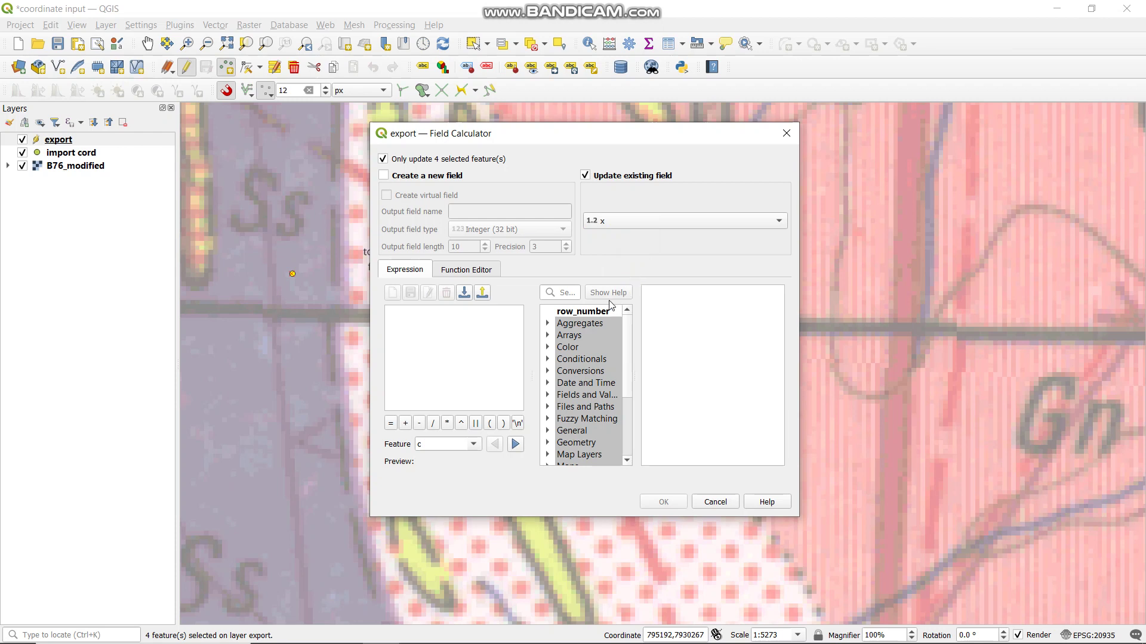
- Look through the Geometry functions of the Field Calculator for one that returns the x coordinate
click(547, 443)
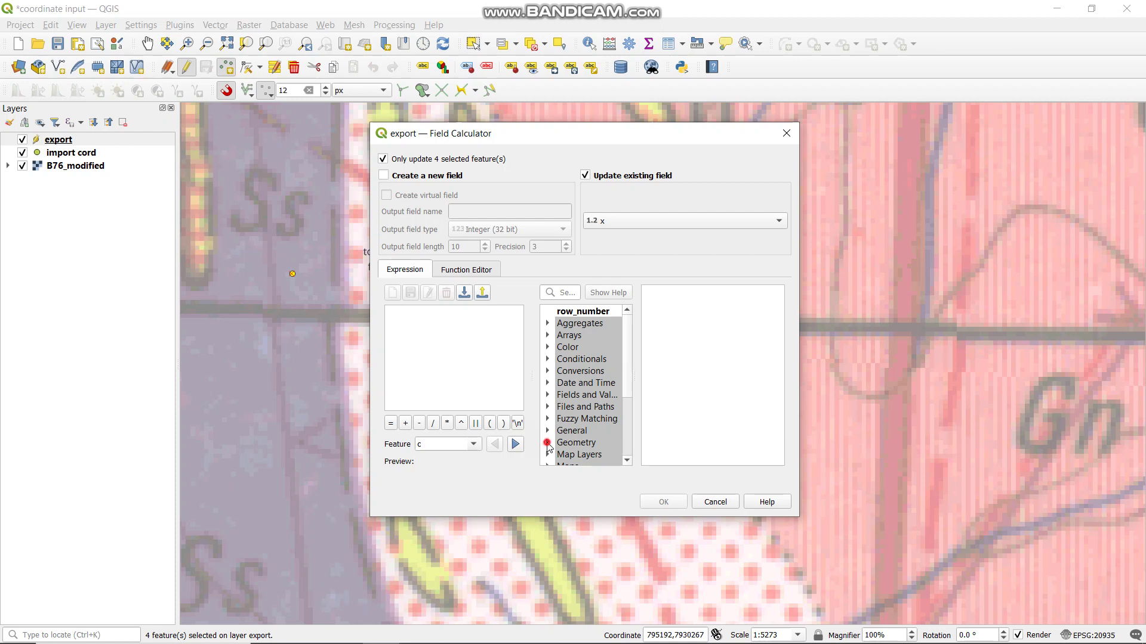
click(629, 462)
click(628, 462)
click(629, 462)
click(628, 462)
click(628, 462)
click(628, 462)
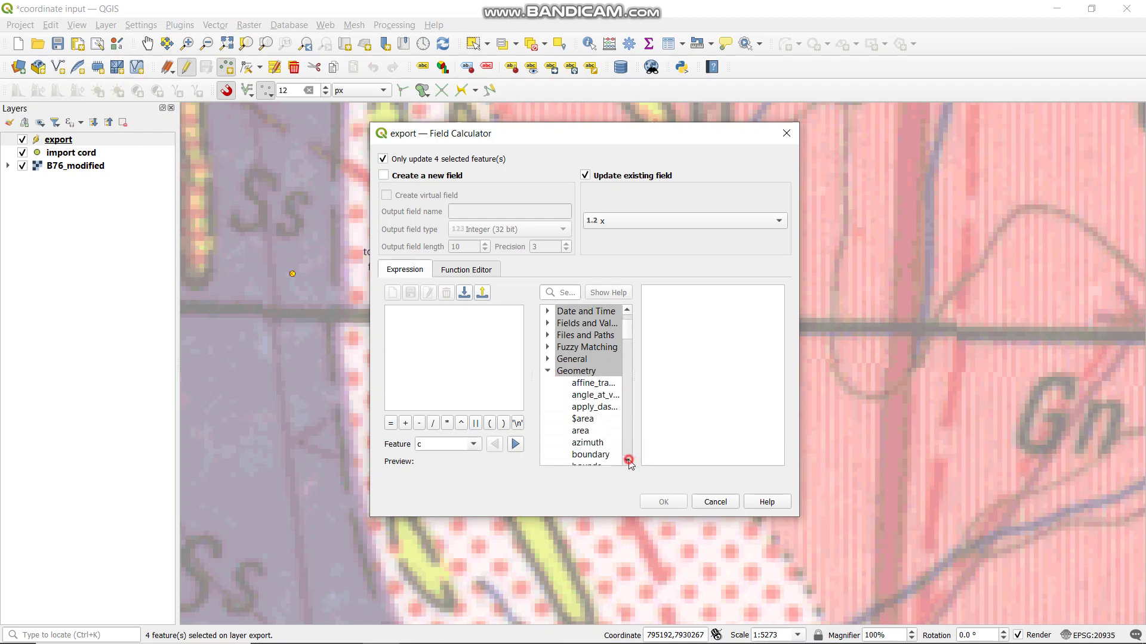
click(628, 462)
click(628, 461)
click(629, 462)
click(629, 462)
click(629, 461)
click(628, 462)
click(628, 462)
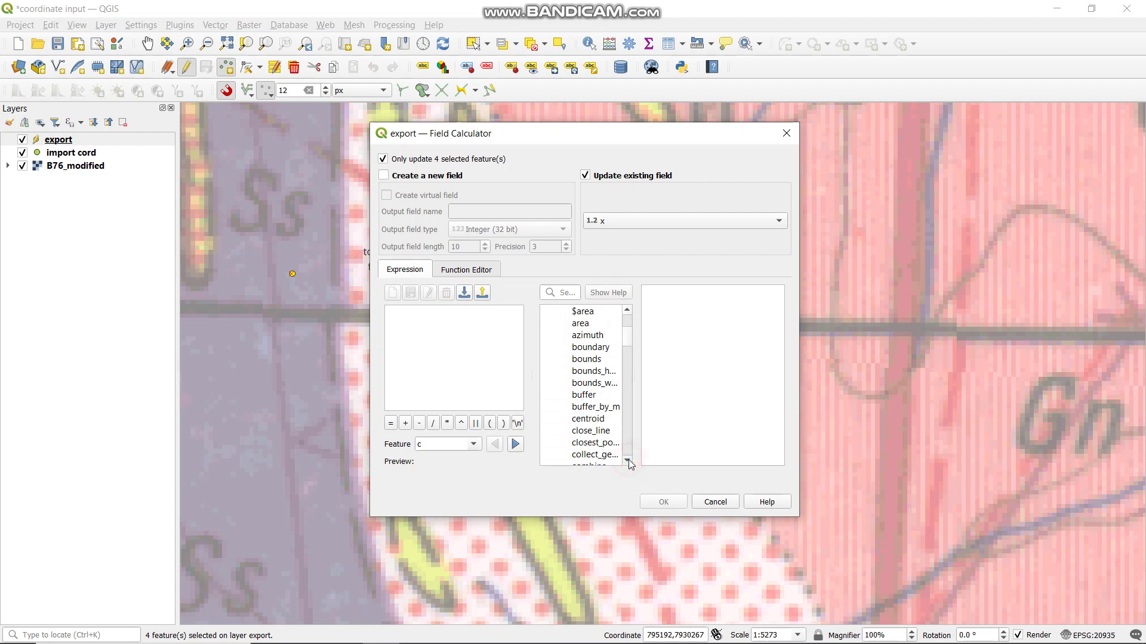
click(629, 462)
click(628, 462)
click(629, 462)
click(628, 462)
click(629, 462)
click(628, 462)
click(629, 461)
click(628, 461)
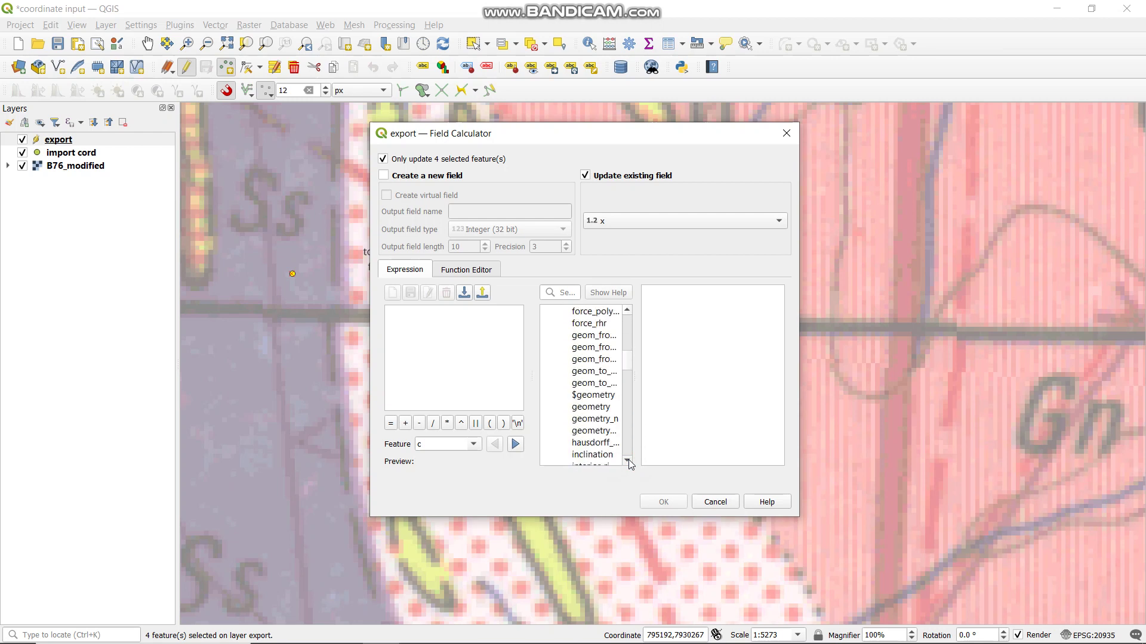
click(629, 462)
click(628, 462)
click(629, 461)
click(628, 461)
click(629, 461)
click(628, 461)
click(628, 461)
click(628, 461)
click(628, 460)
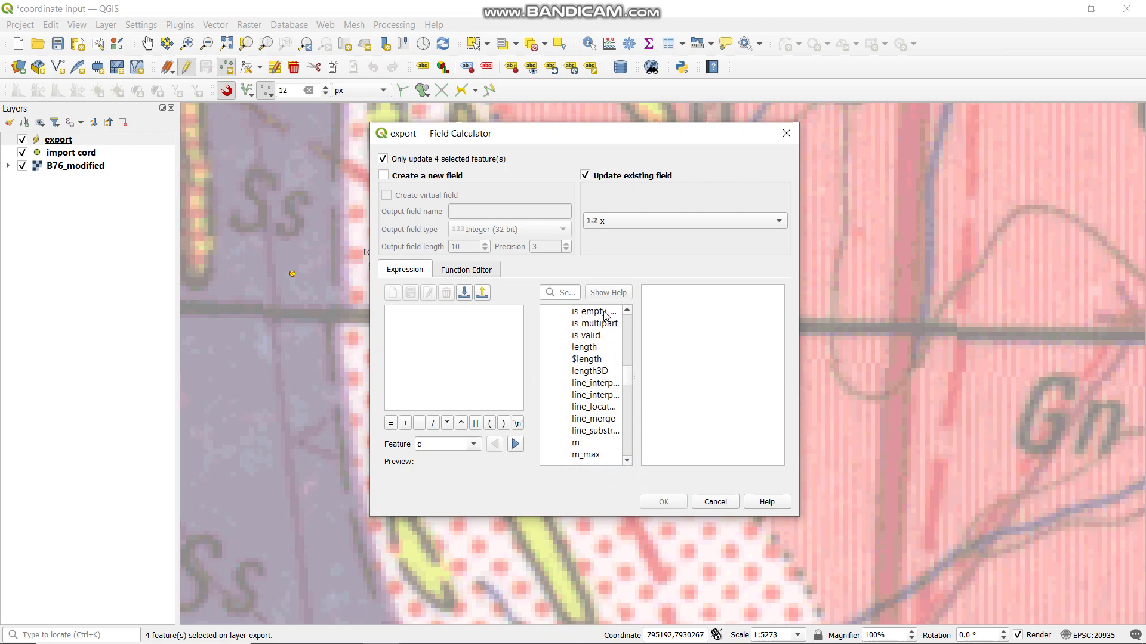
- Fill the x field with the expression $x and check the x values of the points cully, po and r
click(572, 292)
click(442, 309)
click(438, 315)
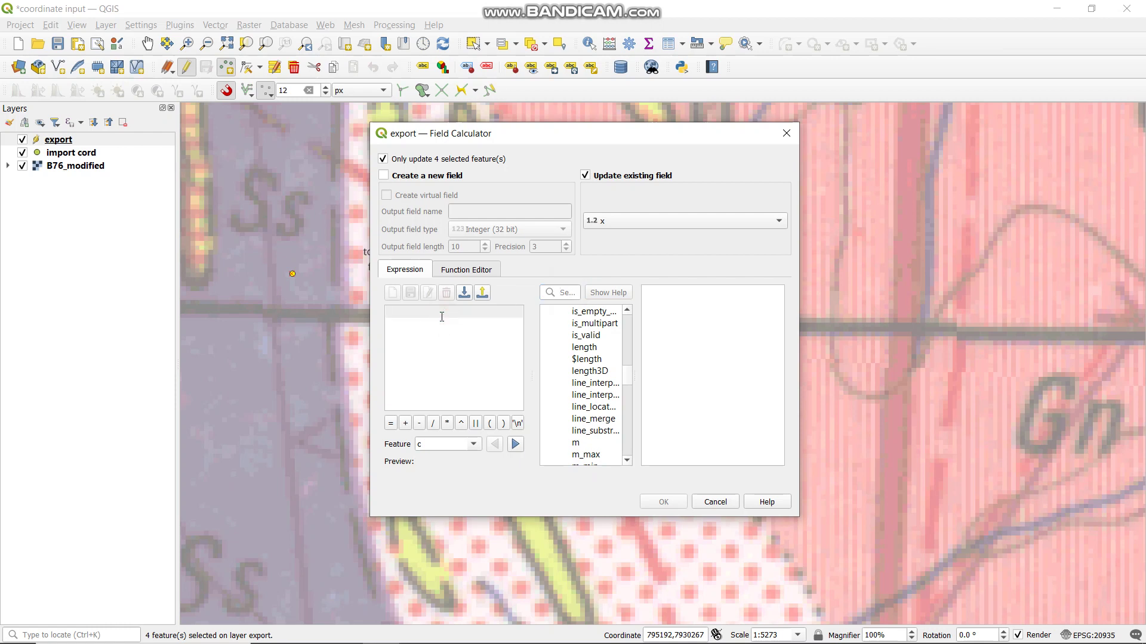
text($x)
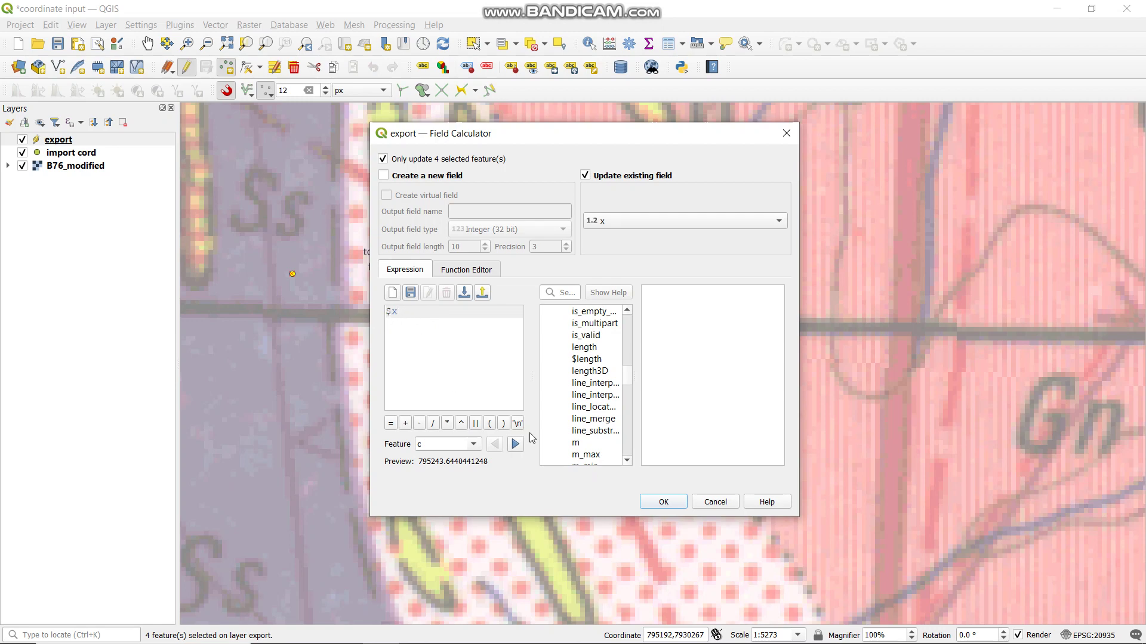
click(661, 503)
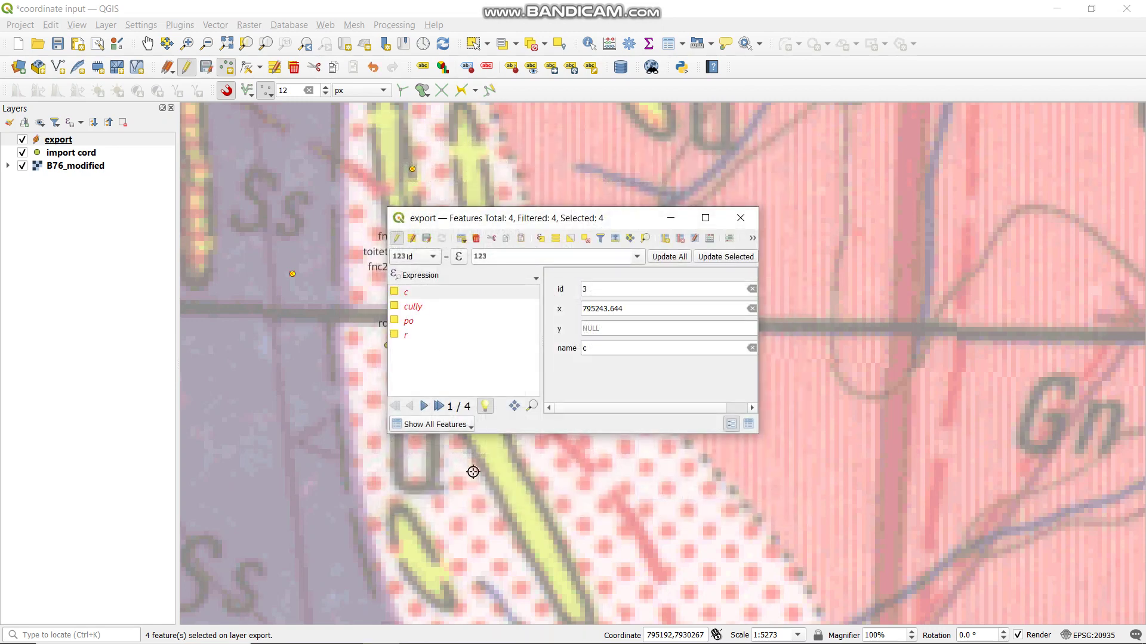
click(427, 306)
click(418, 322)
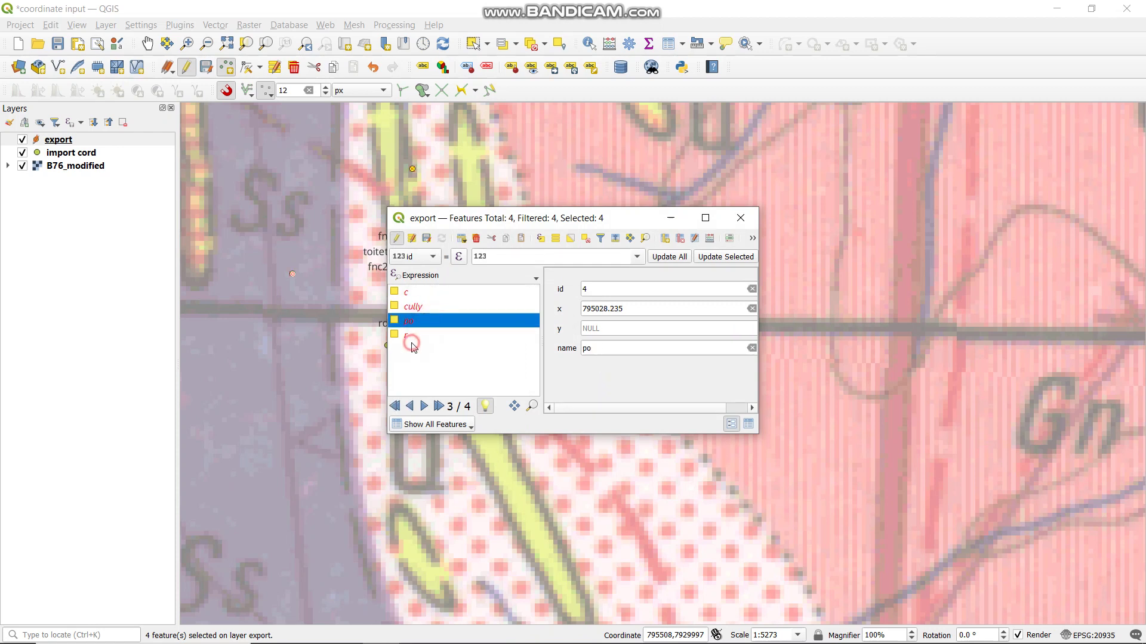
click(409, 335)
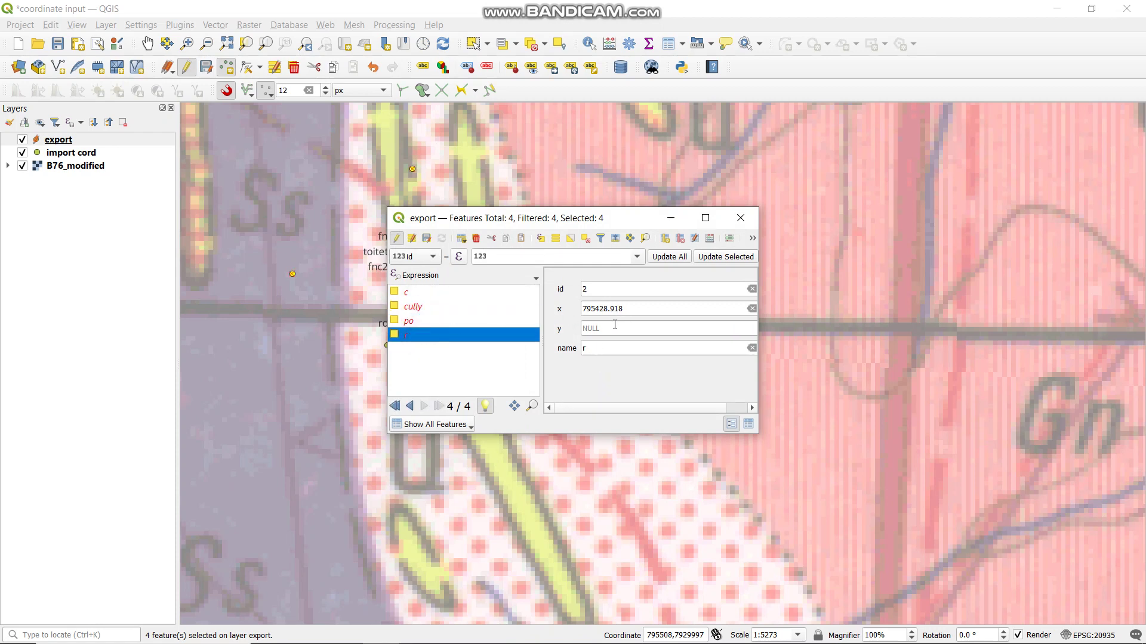
- Update the existing y field of the selected features with the Field Calculator expression $y
click(710, 240)
click(583, 175)
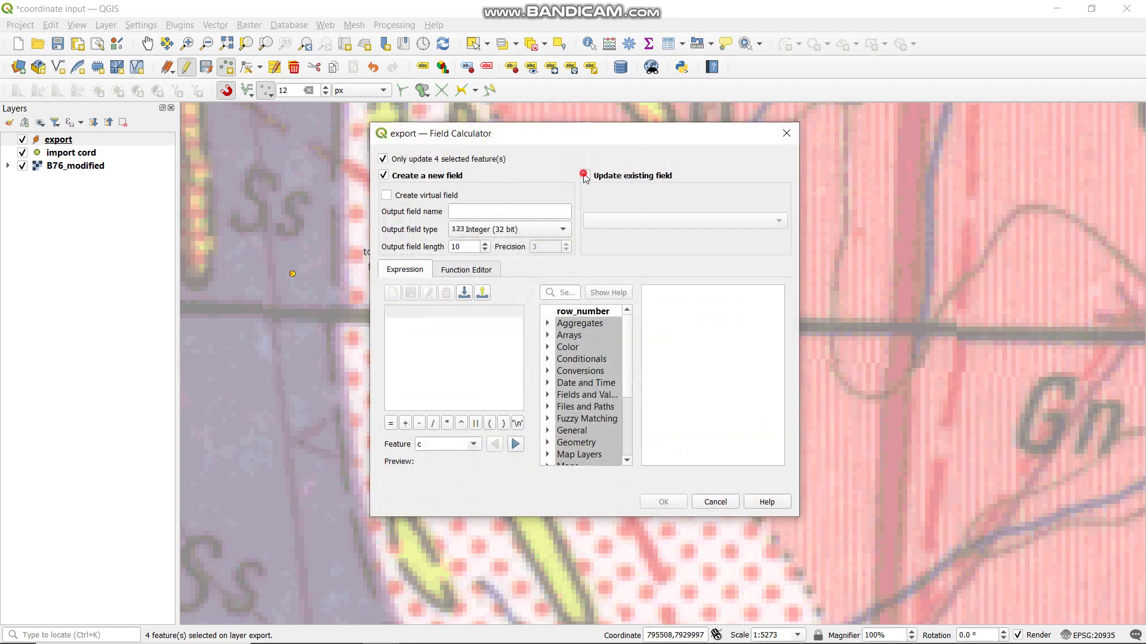
click(753, 224)
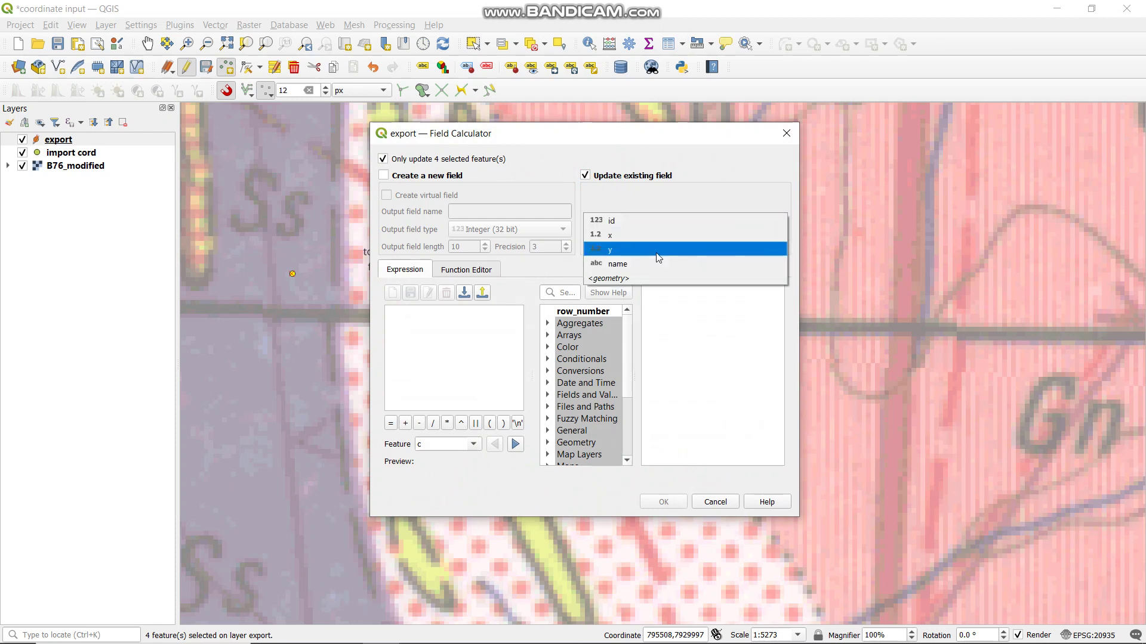
click(658, 250)
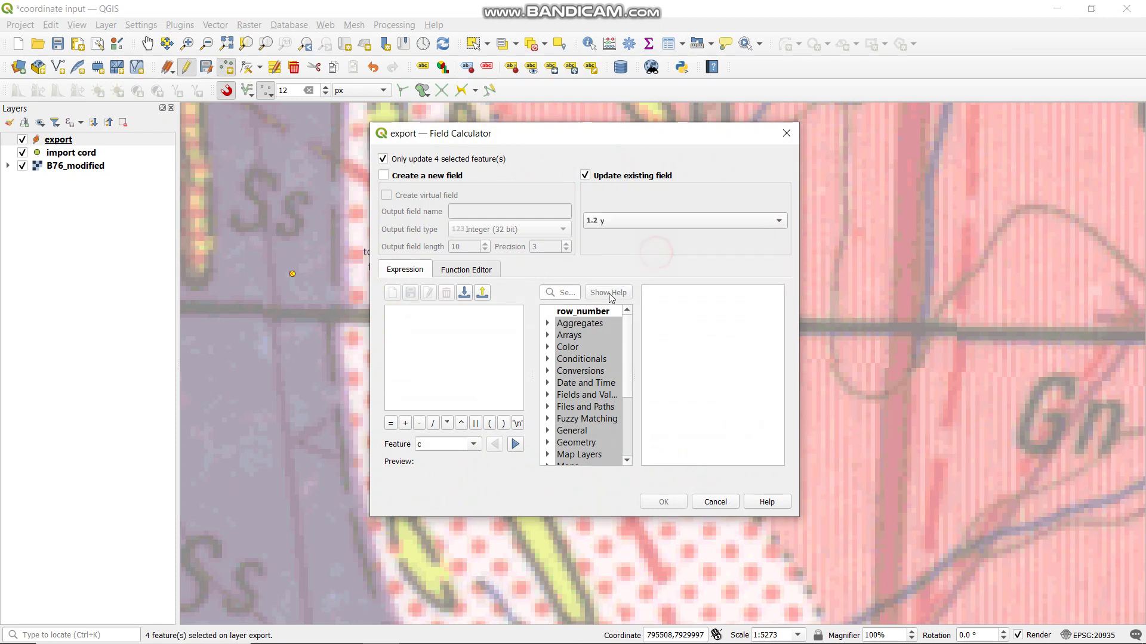
click(456, 326)
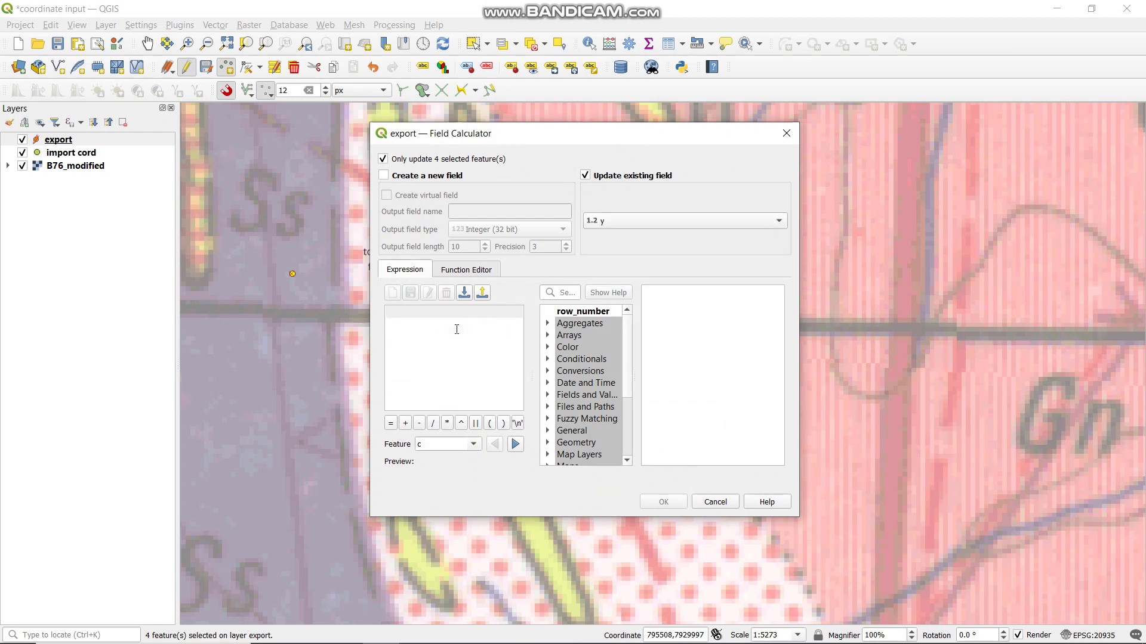
text($y)
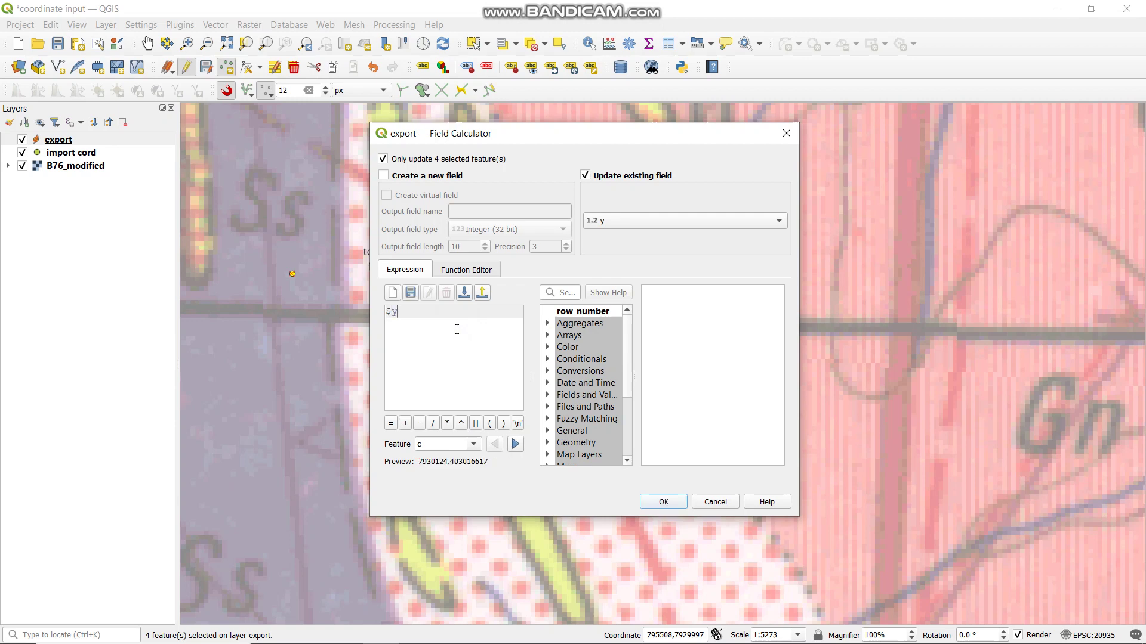
click(664, 502)
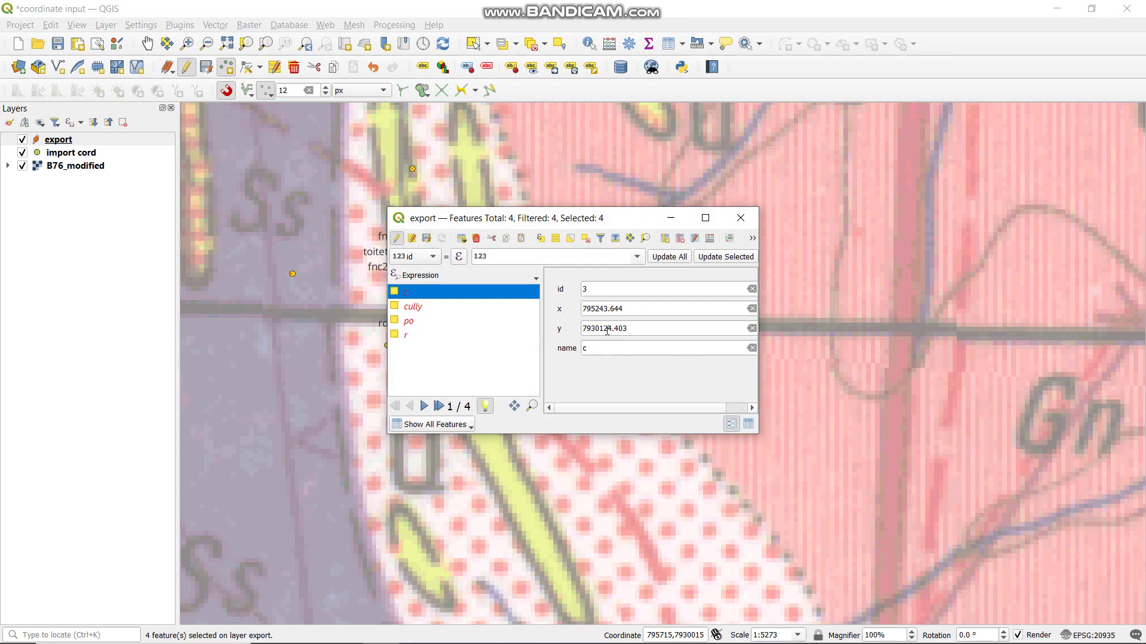
- Save the export layer's edits, close its attribute table and save the project
click(424, 240)
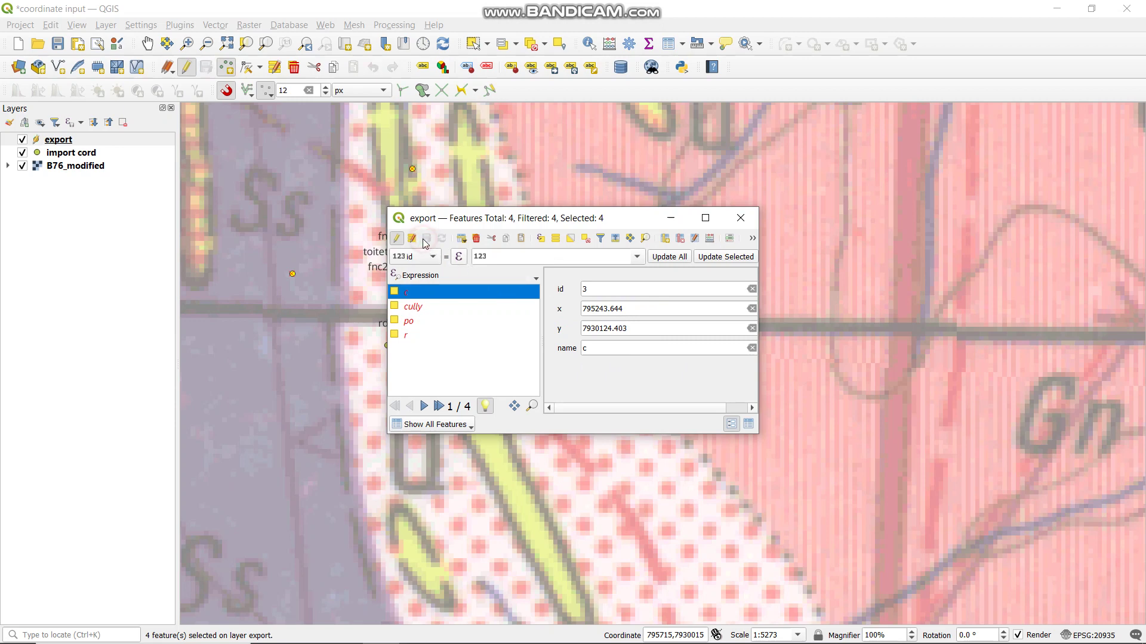
click(746, 223)
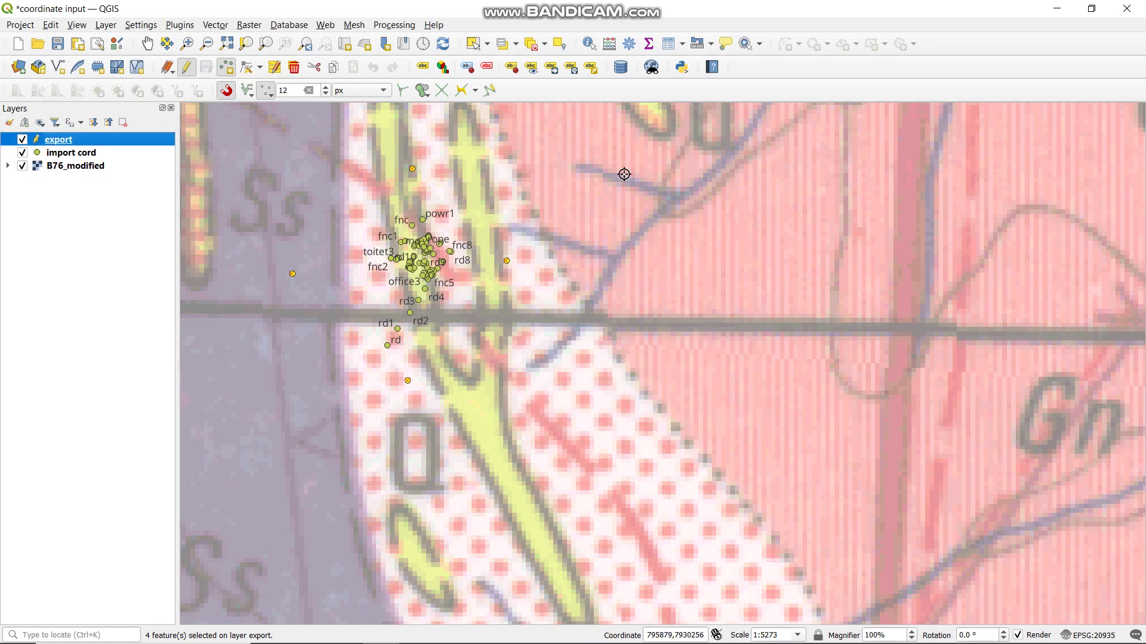
click(58, 44)
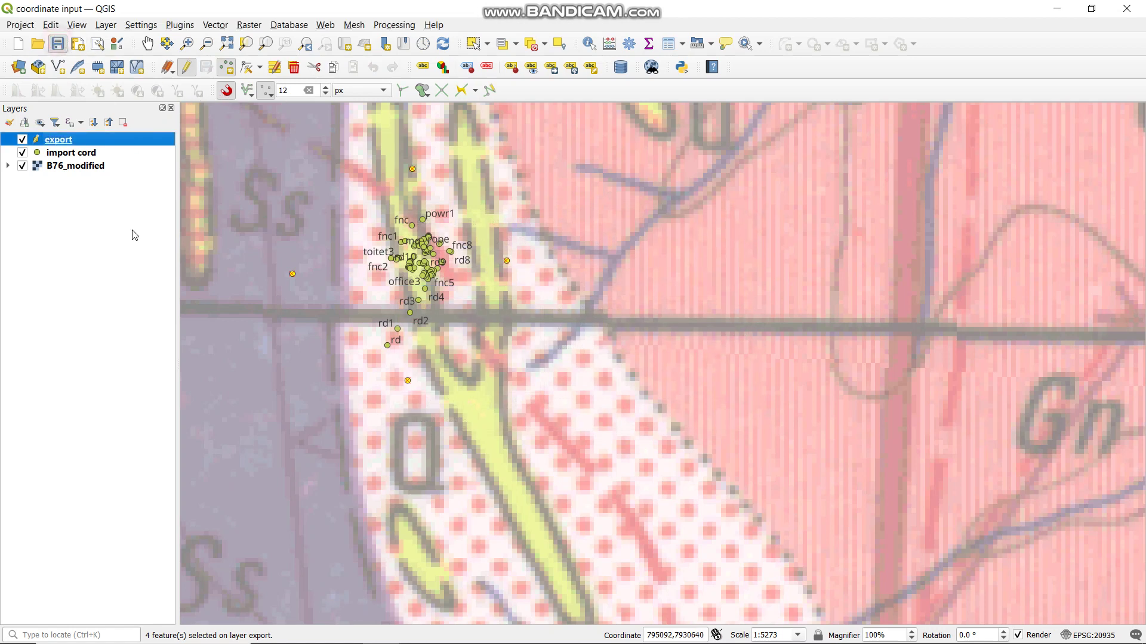
- Export all features of the export layer as a Comma Separated Value file named export1 in the coord tuti folder
right_click(90, 144)
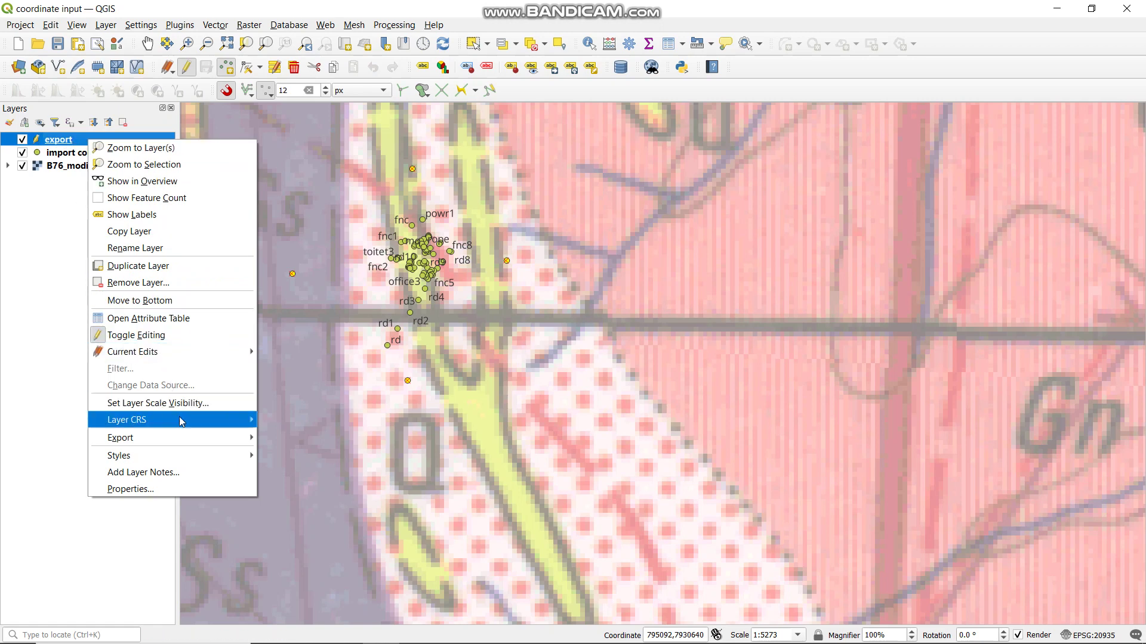
mouse_move(182, 445)
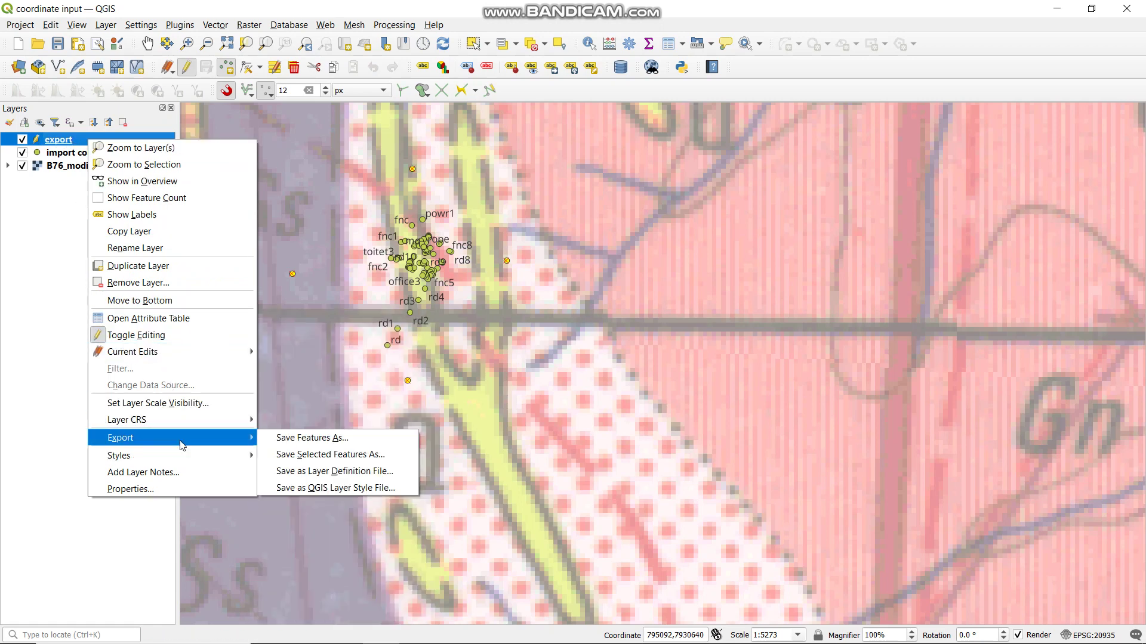
click(293, 439)
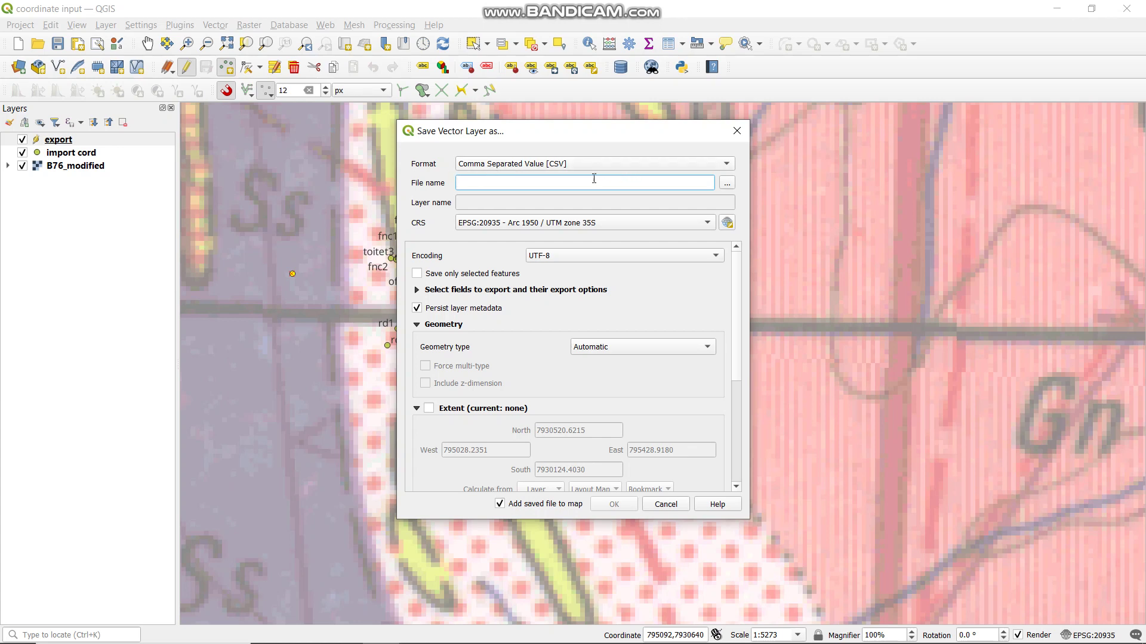
click(472, 183)
text(export1)
click(519, 182)
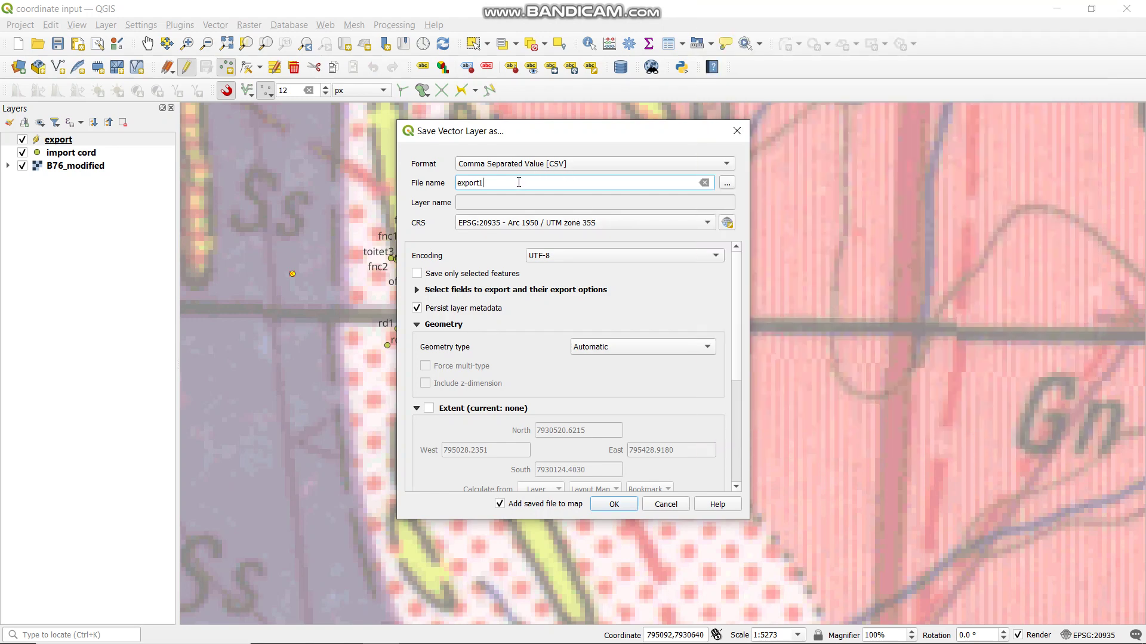
click(726, 185)
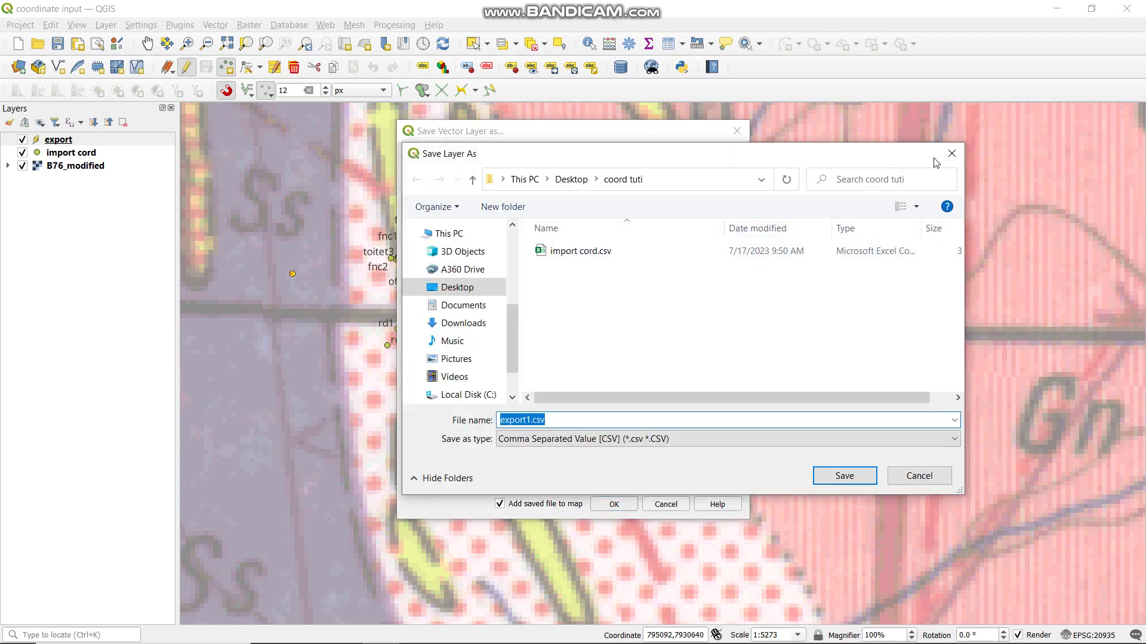
click(952, 155)
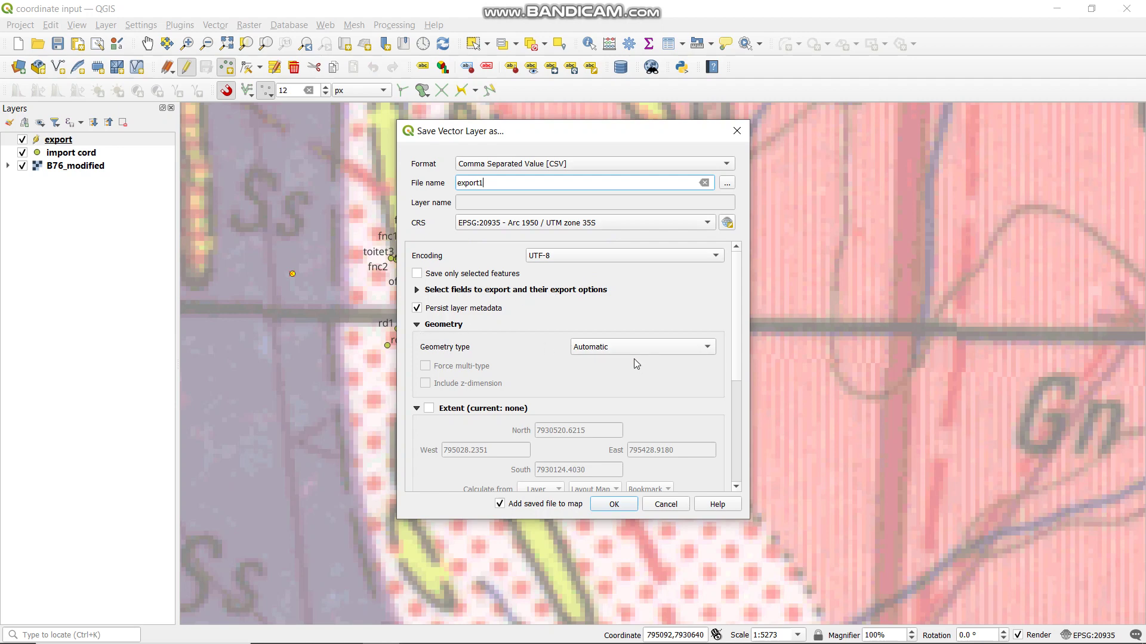
click(613, 504)
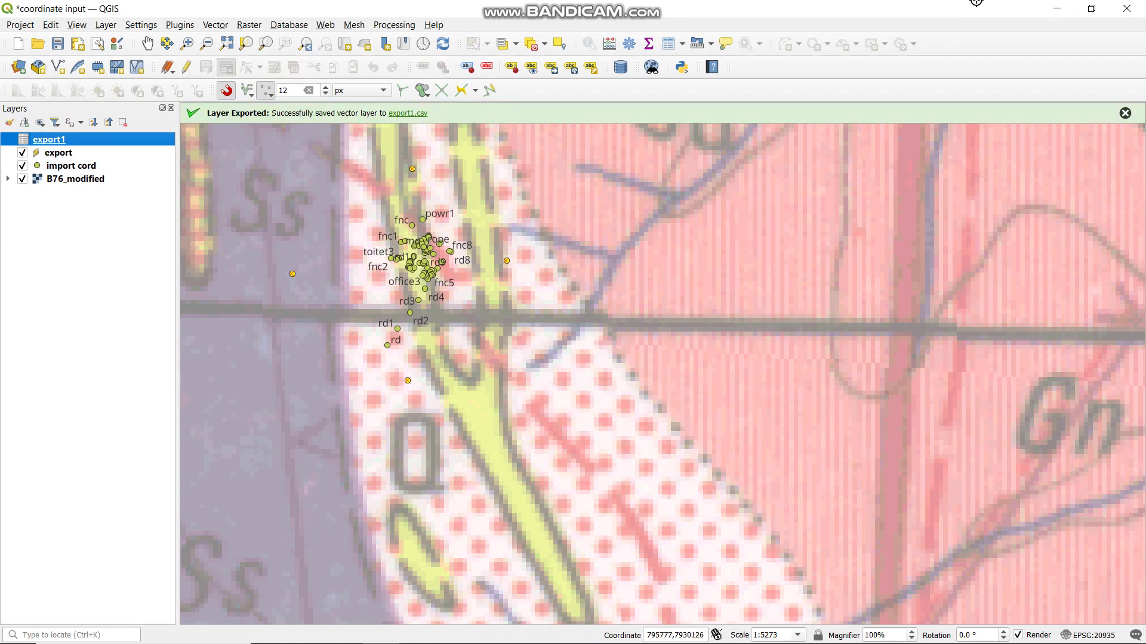
- Open export1.csv from the coord tuti folder as read-only in Excel and examine the exported coordinates
click(1063, 9)
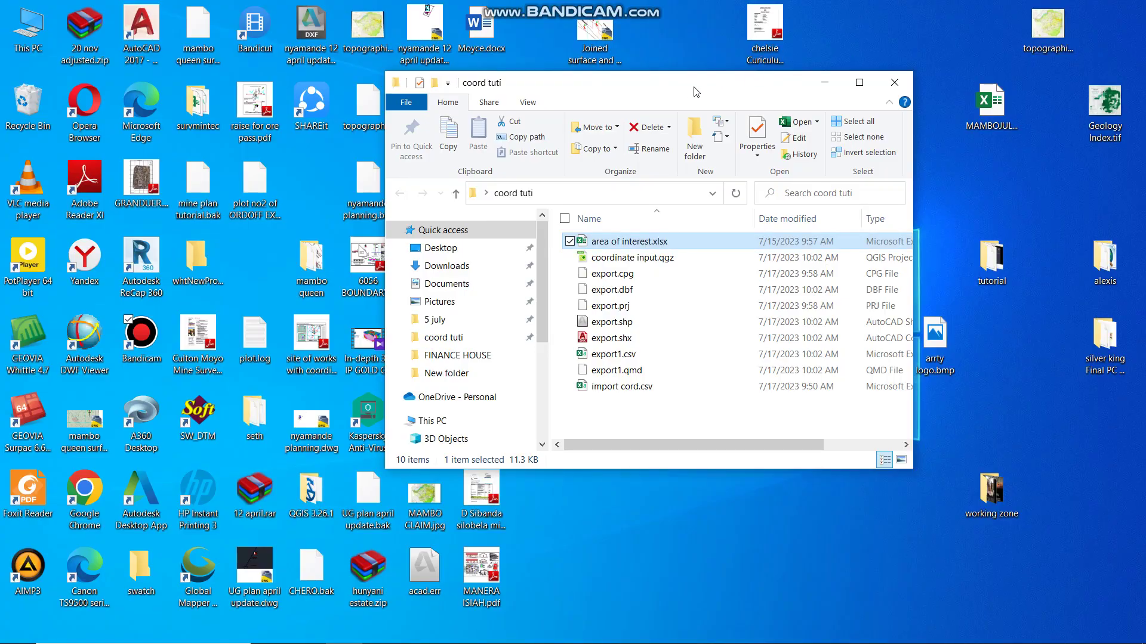
drag(689, 92, 646, 87)
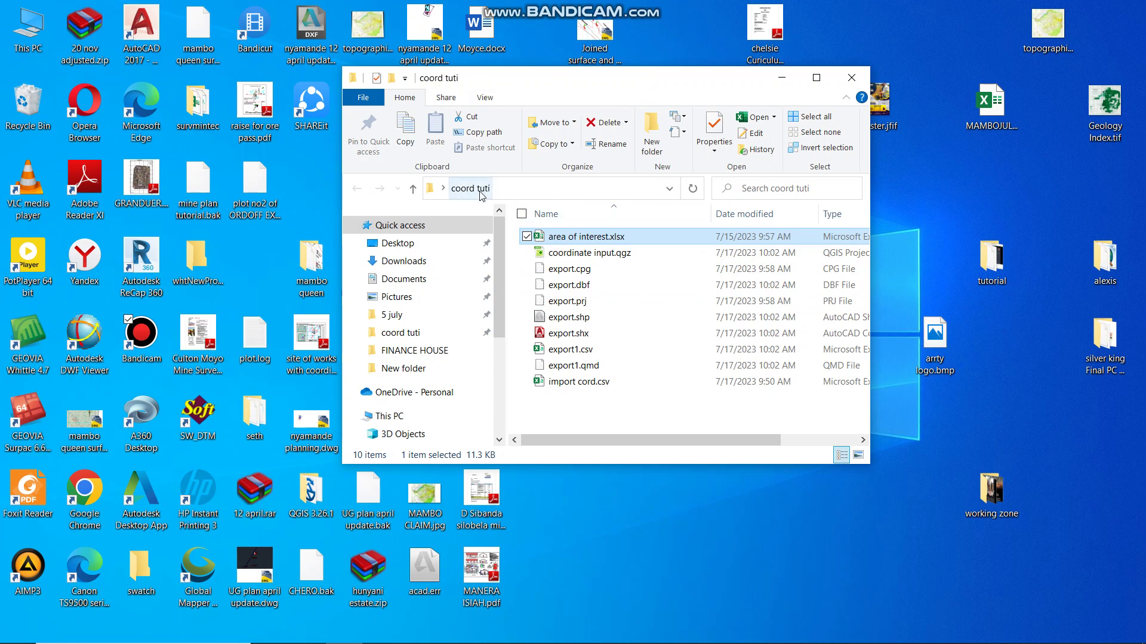
click(581, 351)
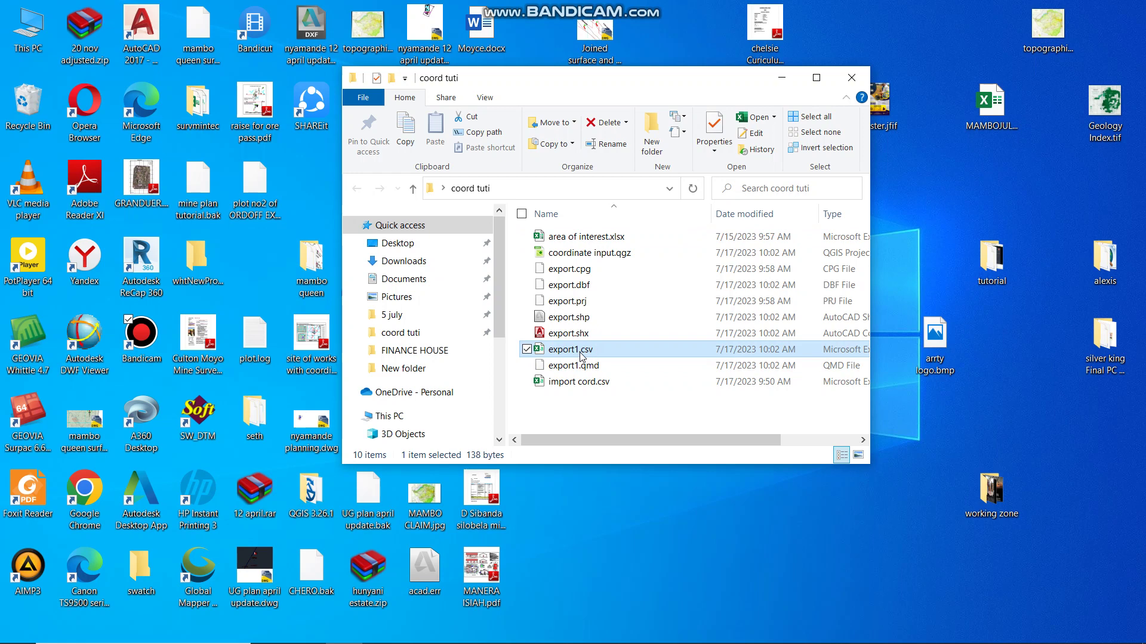
double_click(582, 352)
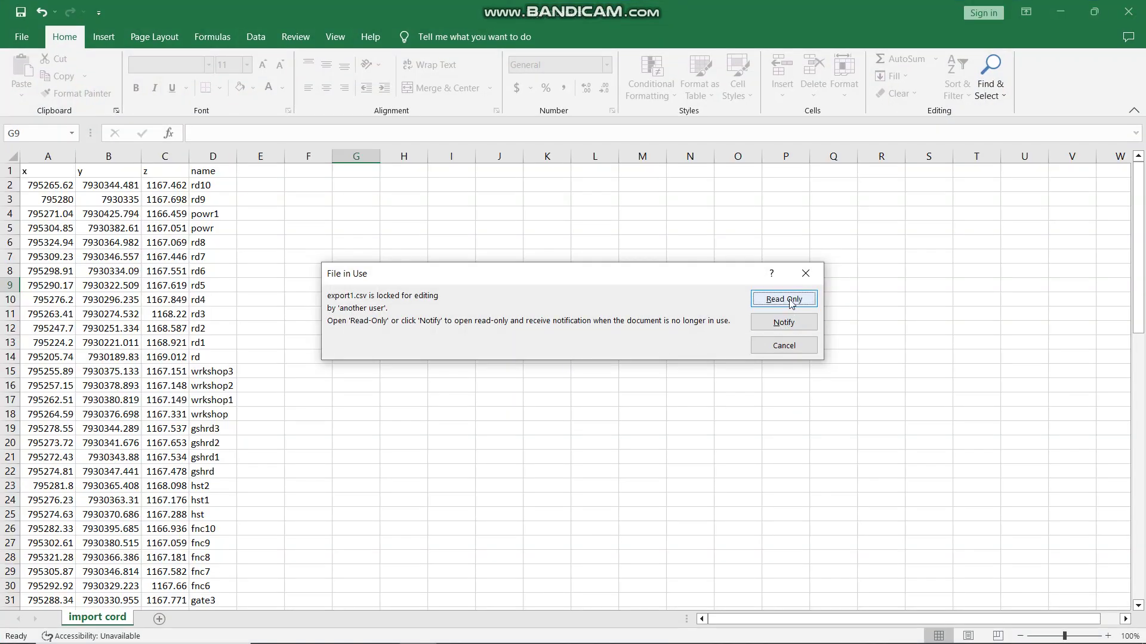
click(788, 301)
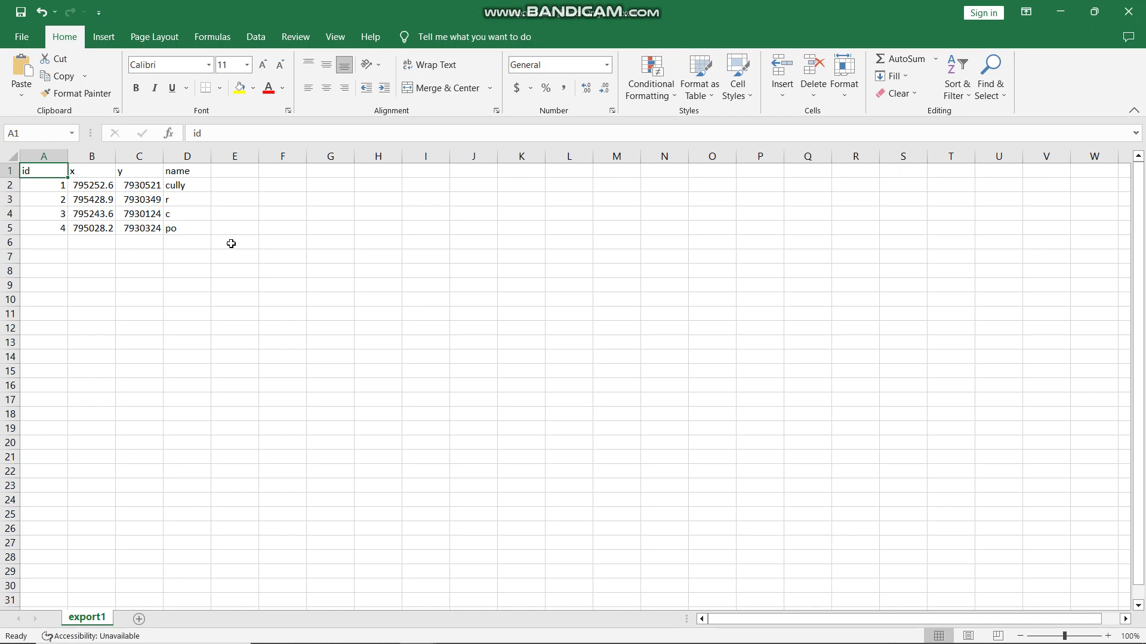
click(1060, 11)
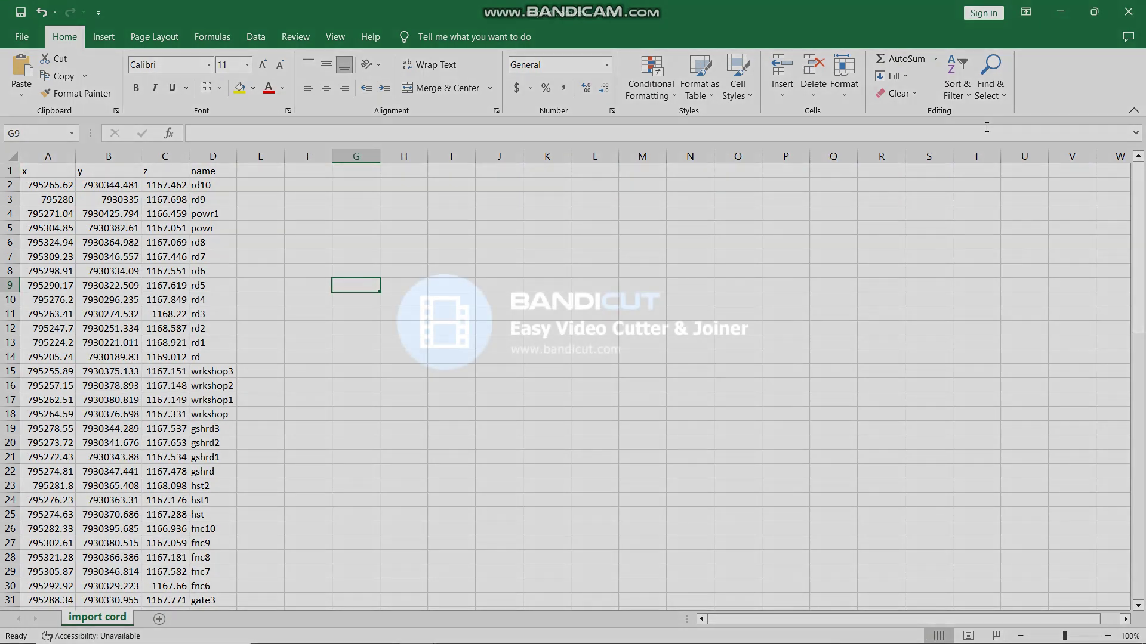